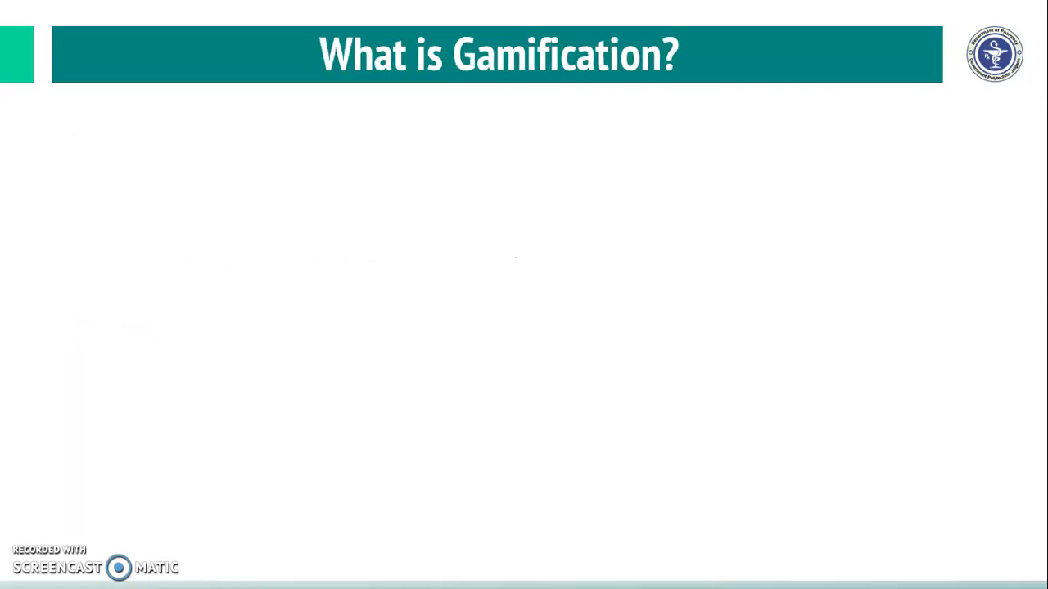
{"action": "key", "text": "Right"}
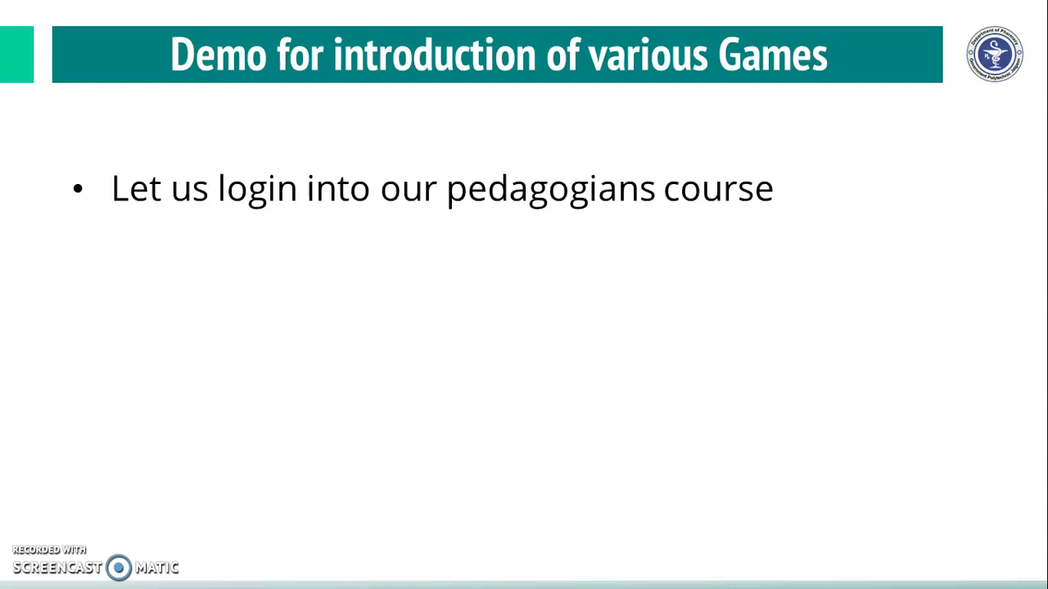
{"action": "key", "text": "Right"}
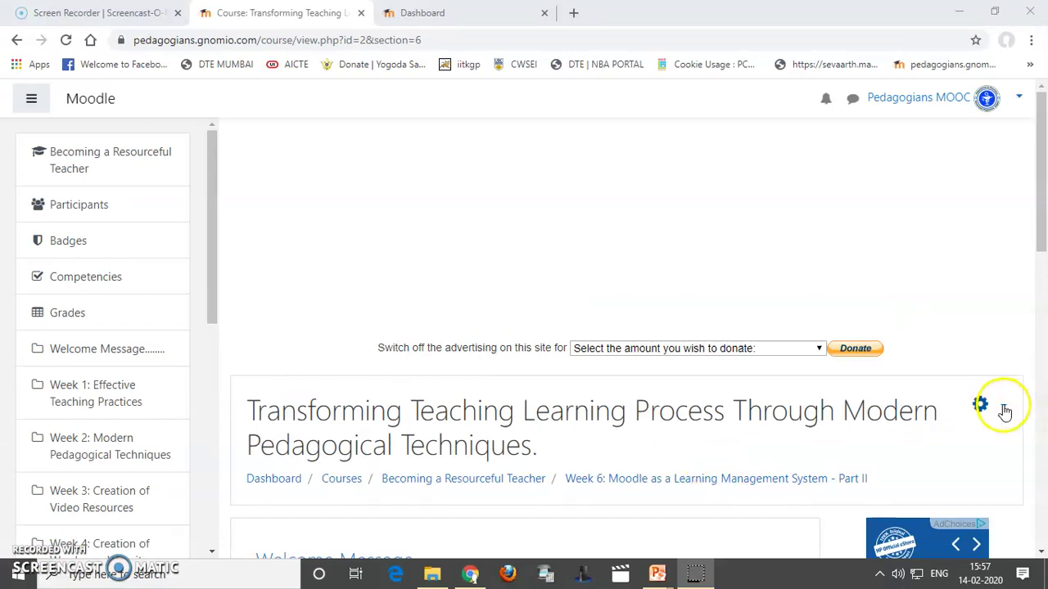
Turn editing on for the course and start adding an activity or resource to Week 6: Moodle as a Learning Management System - Part II
{"action": "left_click", "coordinate": [1003, 407]}
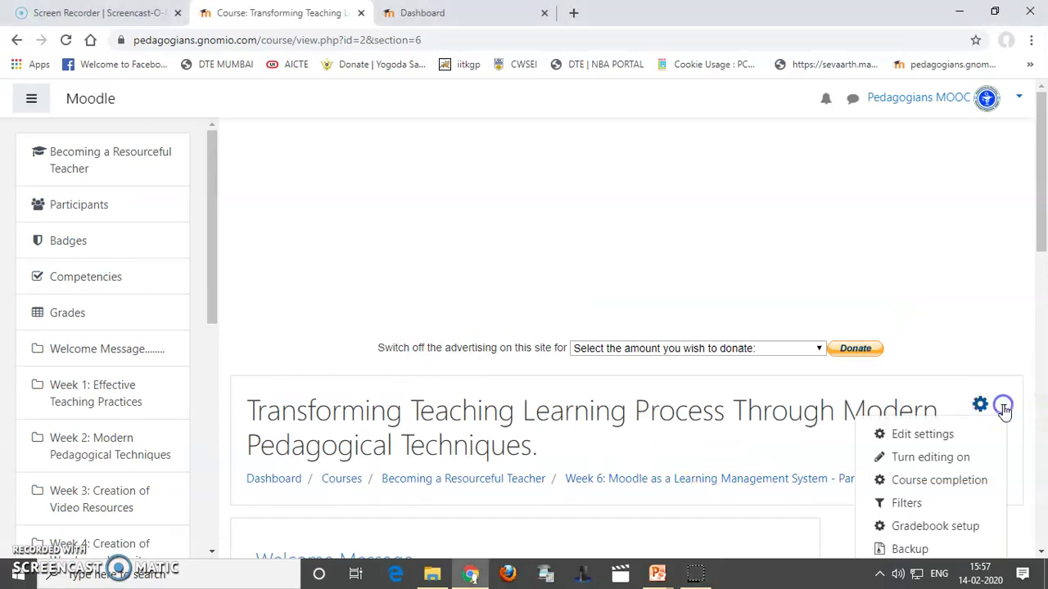
{"action": "left_click", "coordinate": [936, 461]}
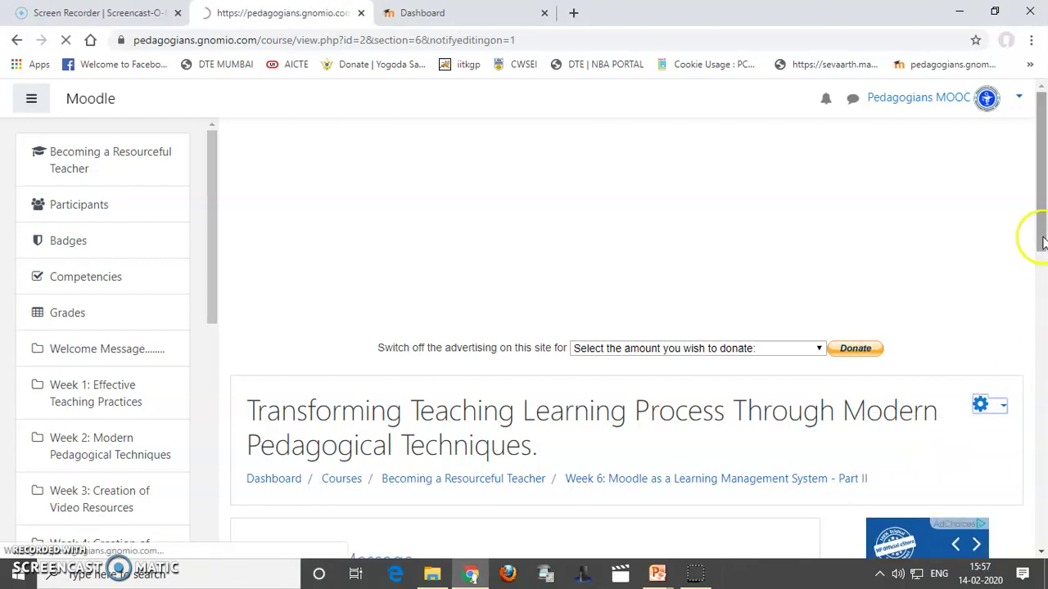
{"action": "left_click_drag", "start_coordinate": [1043, 242], "coordinate": [1043, 494]}
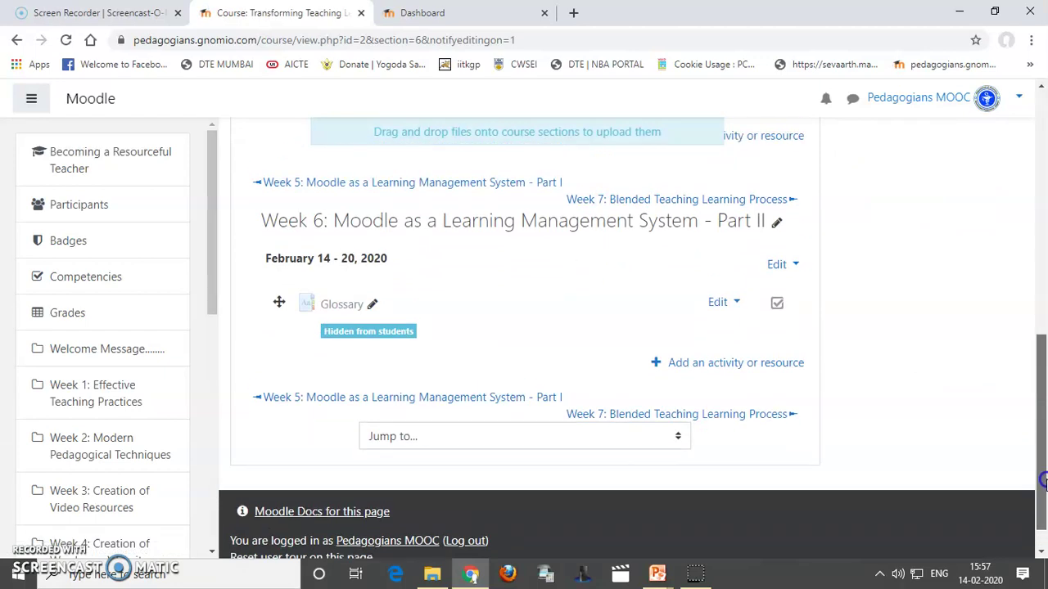
{"action": "left_click", "coordinate": [713, 364]}
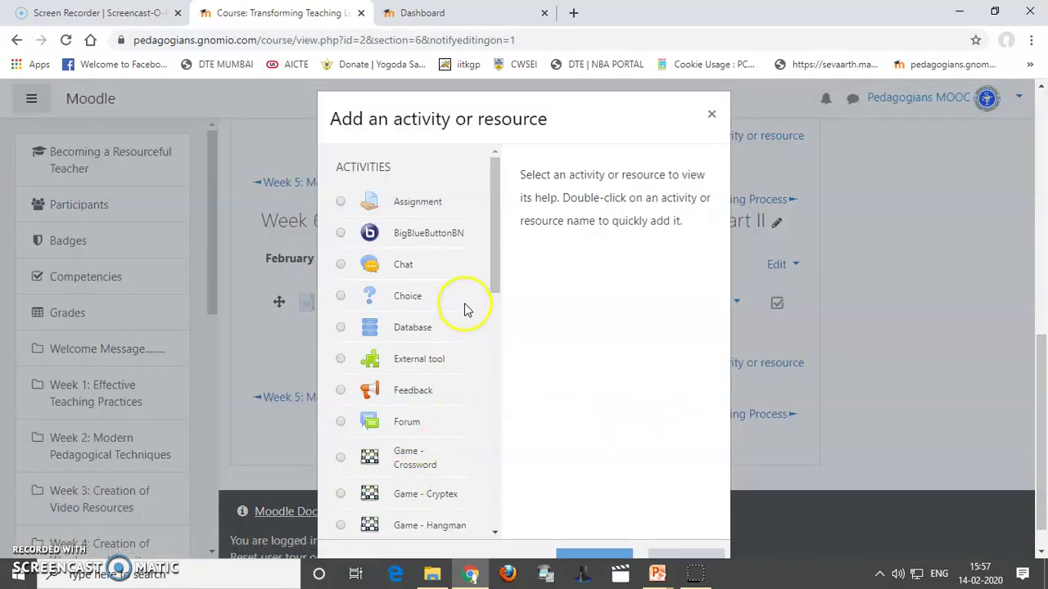
Choose Glossary as the activity type and add it to open its settings form
{"action": "left_click_drag", "start_coordinate": [496, 287], "coordinate": [496, 368]}
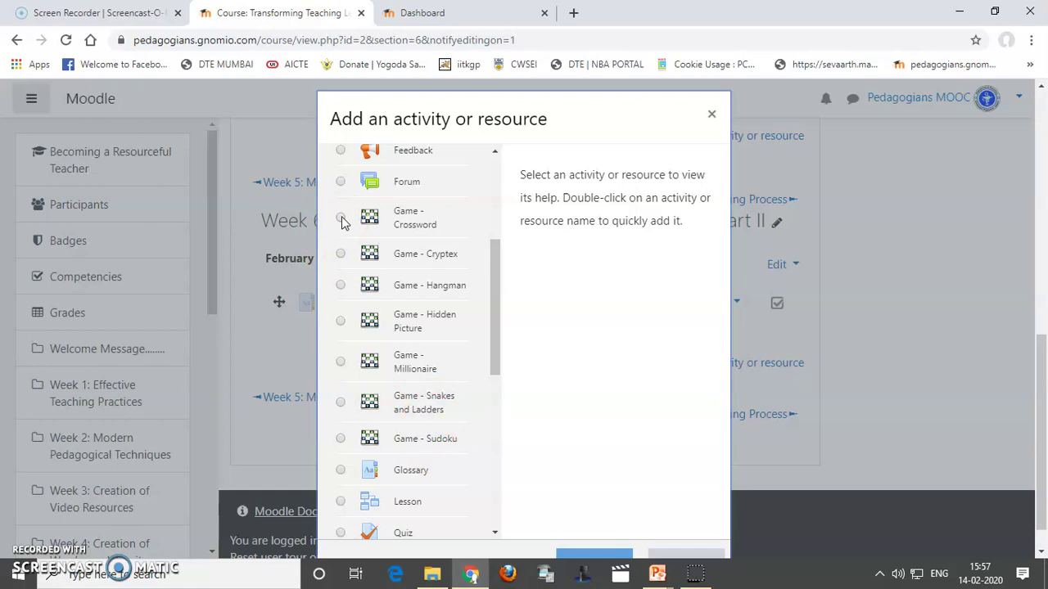
{"action": "left_click_drag", "start_coordinate": [495, 344], "coordinate": [494, 390]}
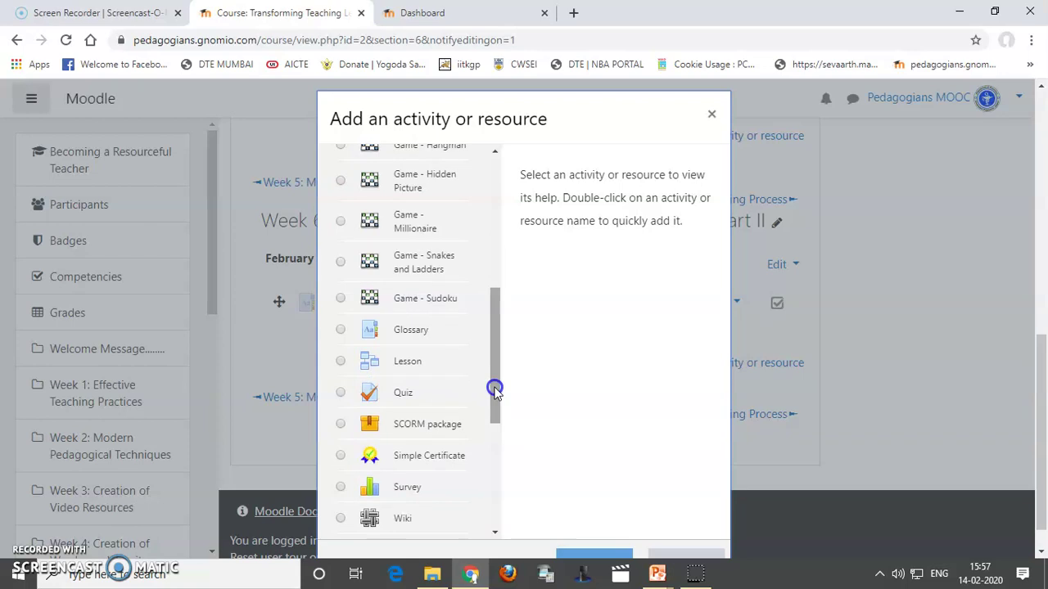
{"action": "left_click", "coordinate": [340, 330]}
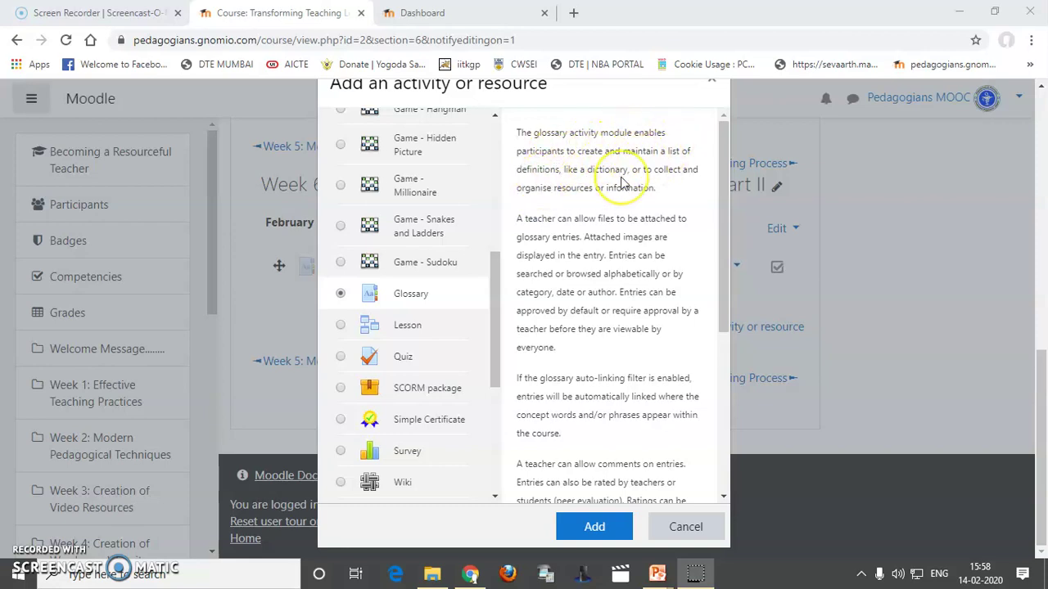
{"action": "left_click", "coordinate": [606, 532]}
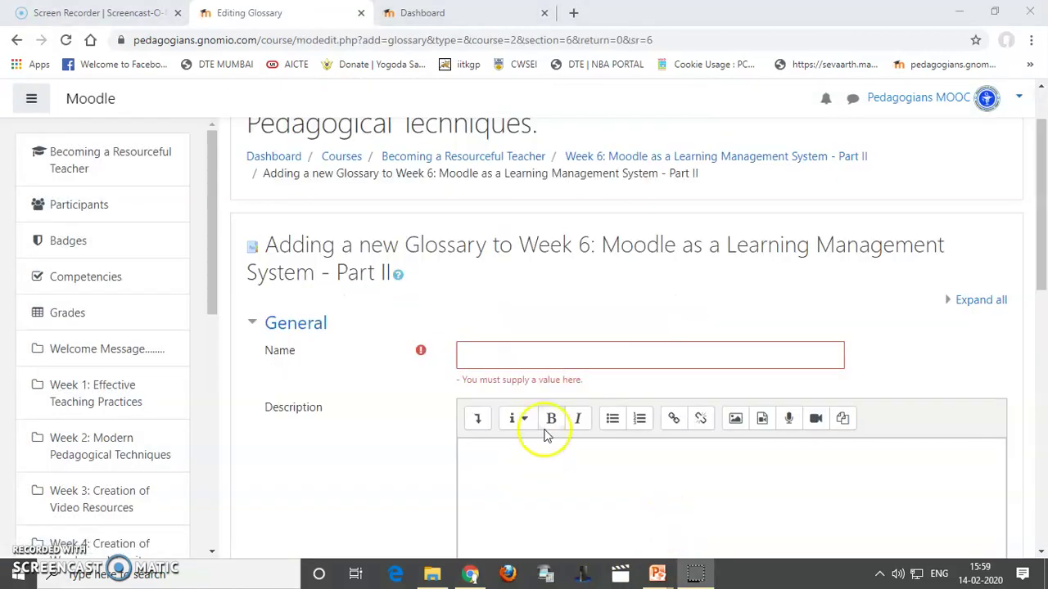
Name the glossary "Pedagogy", describe it as "It is a science or art of teaching.", and save it, returning to the course
{"action": "left_click", "coordinate": [516, 360]}
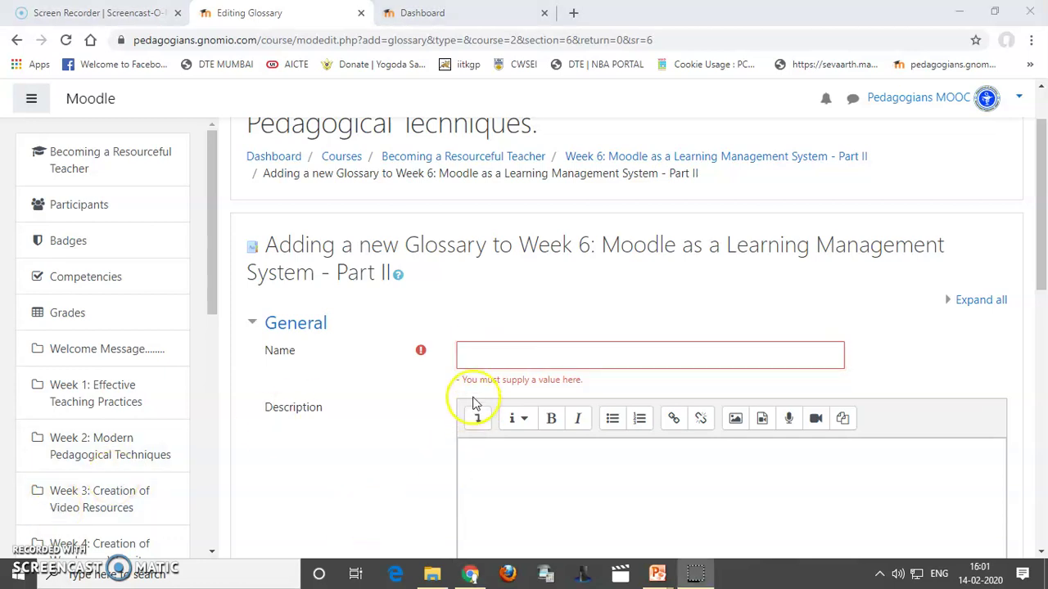
{"action": "left_click", "coordinate": [470, 353]}
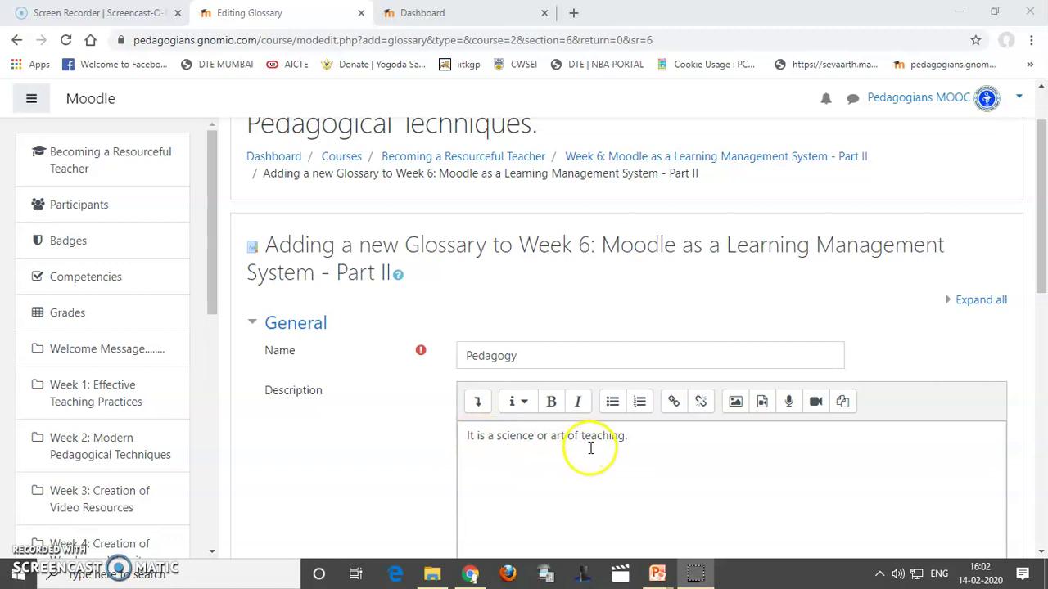
{"action": "left_click_drag", "start_coordinate": [1041, 294], "coordinate": [1034, 508]}
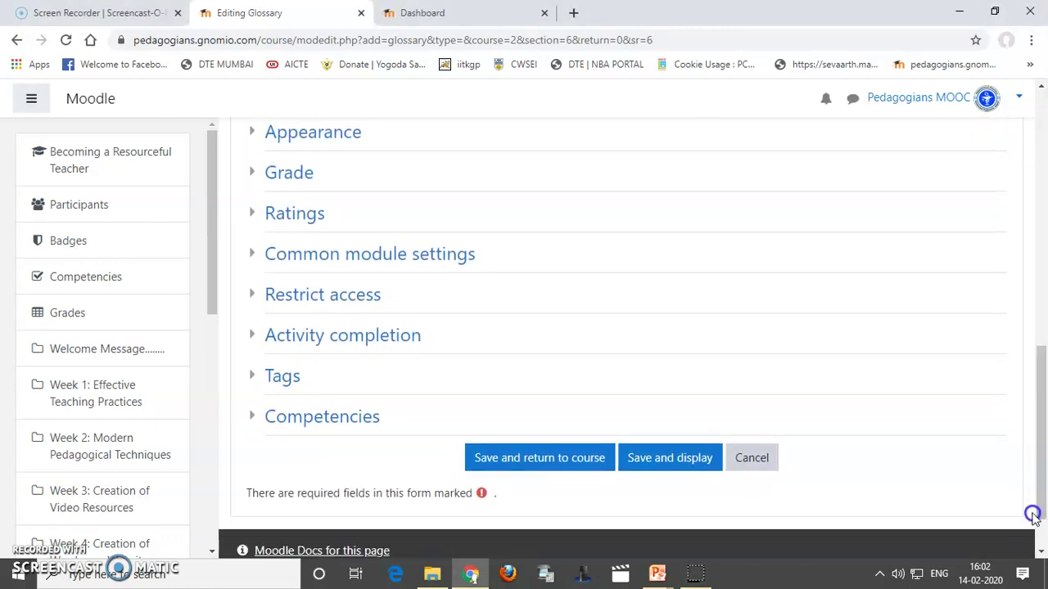
{"action": "left_click", "coordinate": [546, 462]}
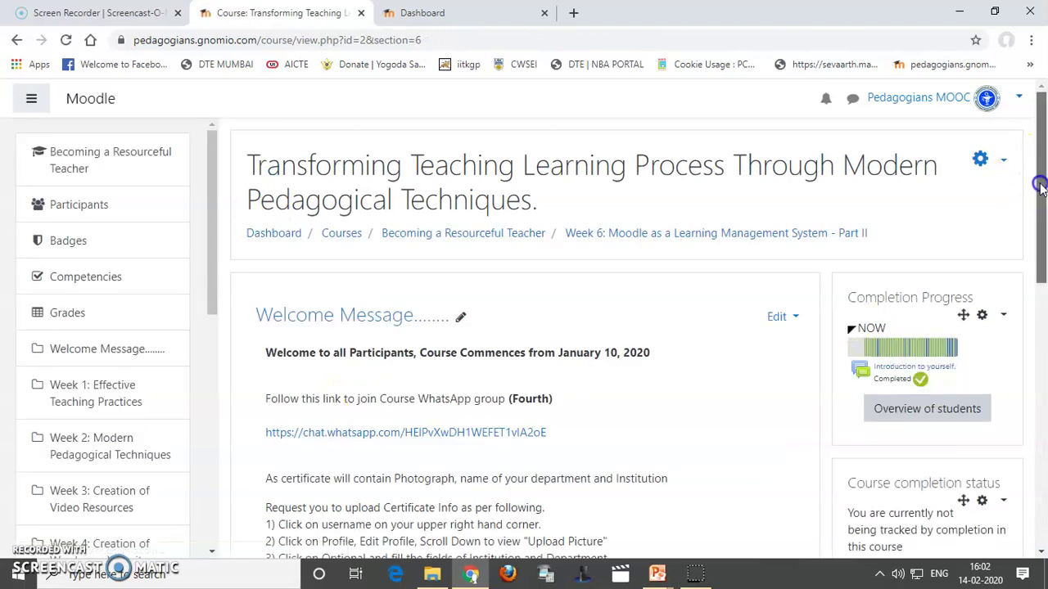
Hide the Pedagogy glossary in Week 6 from students
{"action": "left_click_drag", "start_coordinate": [1044, 186], "coordinate": [1044, 438]}
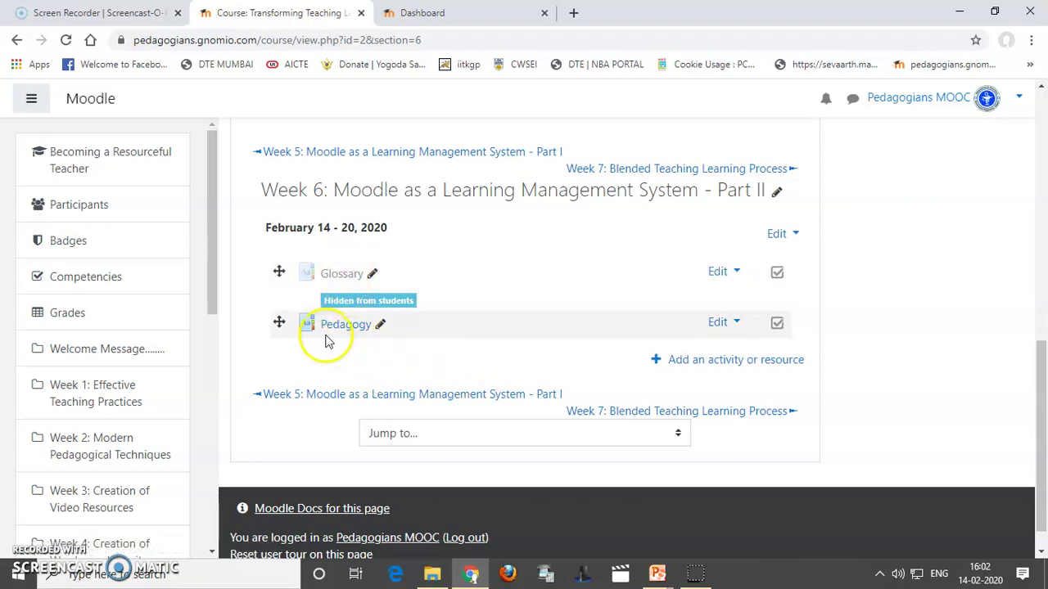
{"action": "left_click", "coordinate": [736, 324]}
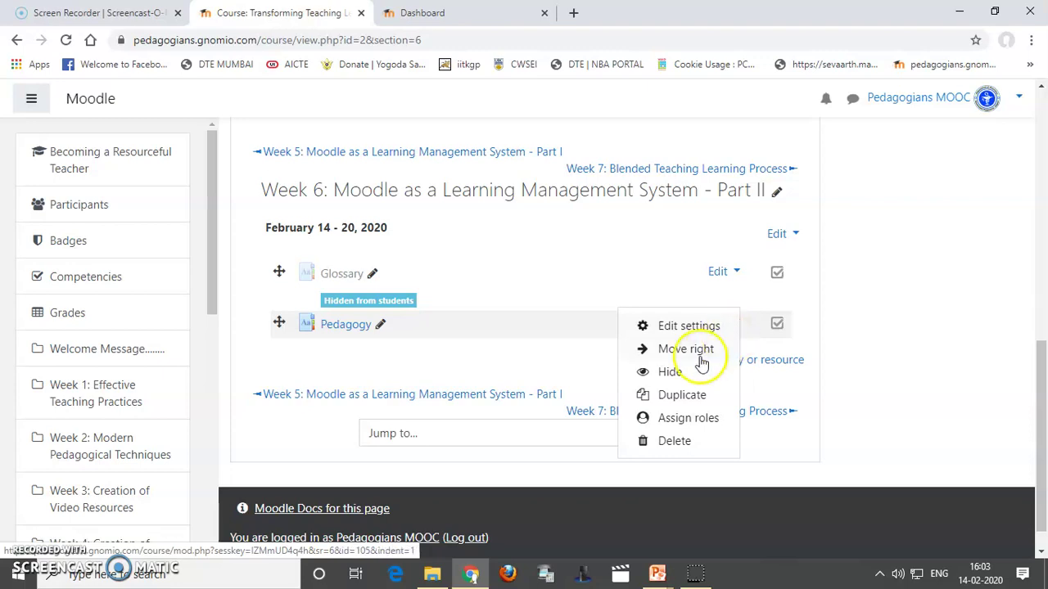
{"action": "left_click", "coordinate": [668, 371]}
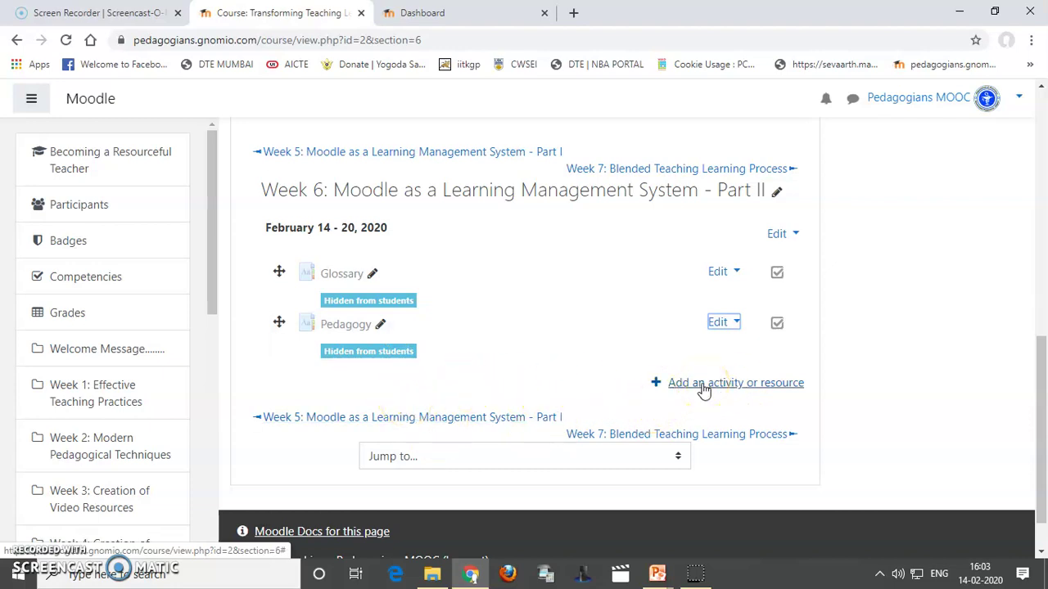
Add a Game - Crossword activity to the Week 6 section
{"action": "left_click", "coordinate": [702, 385]}
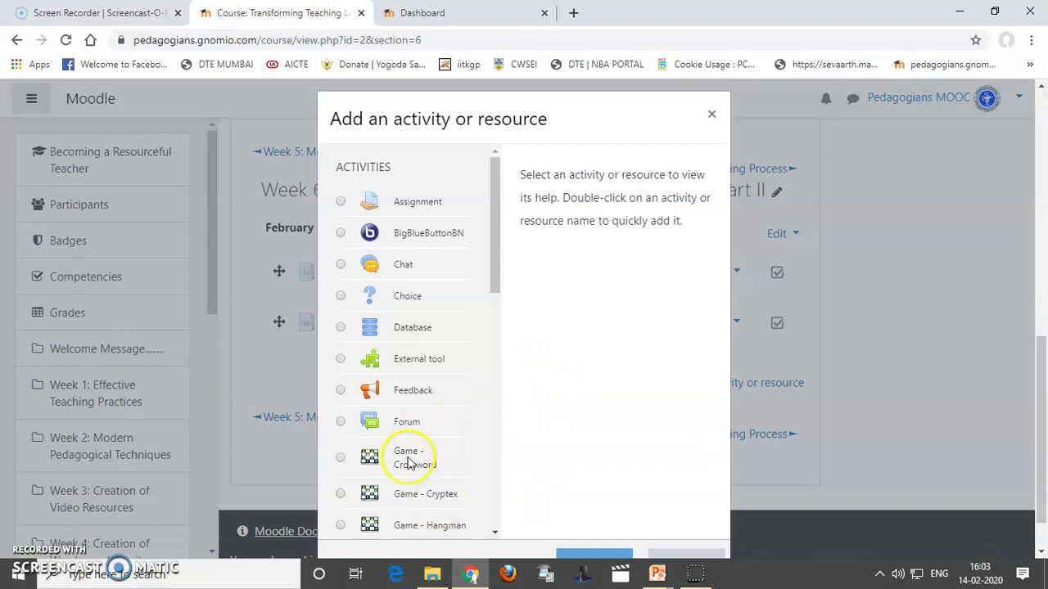
{"action": "left_click", "coordinate": [340, 459]}
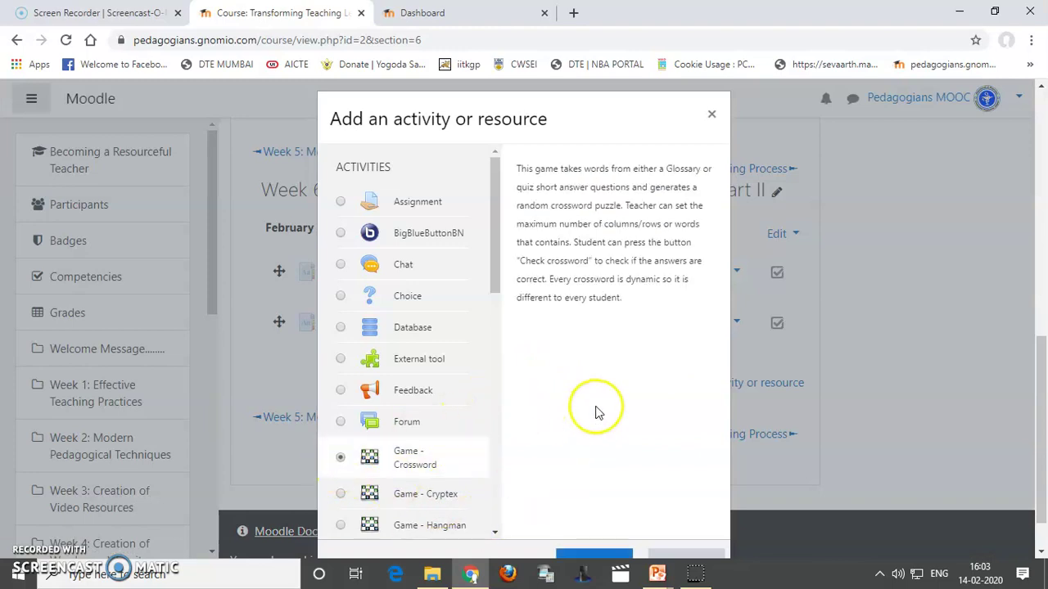
{"action": "scroll", "coordinate": [594, 434], "scroll_direction": "down", "scroll_amount": 1}
{"action": "left_click", "coordinate": [593, 506]}
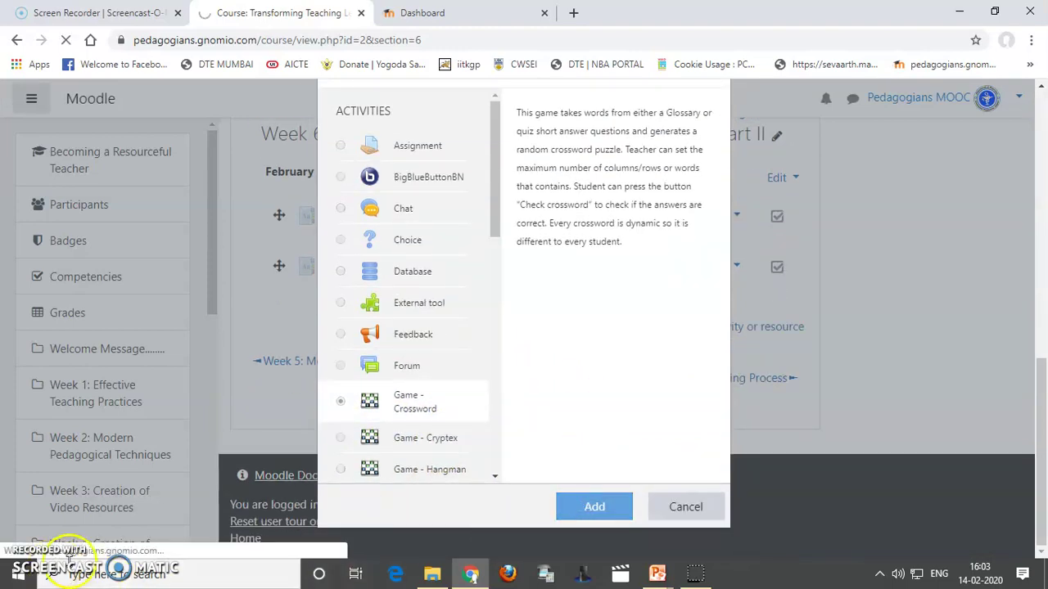
Set the crossword game's source of questions to Glossary
{"action": "scroll", "coordinate": [1043, 264], "scroll_direction": "down", "scroll_amount": 2}
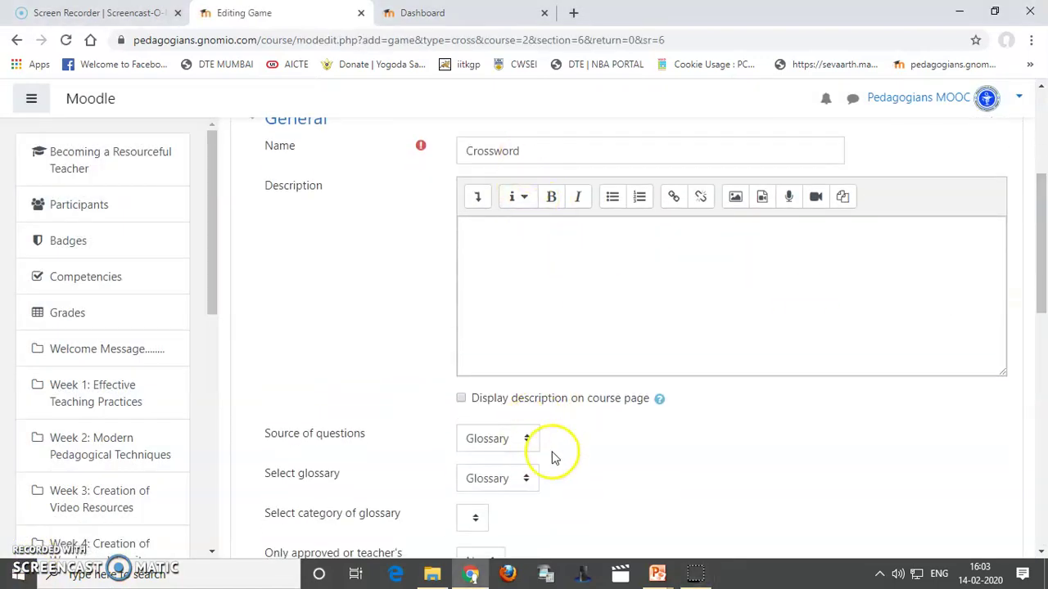
{"action": "scroll", "coordinate": [436, 440], "scroll_direction": "down", "scroll_amount": 2}
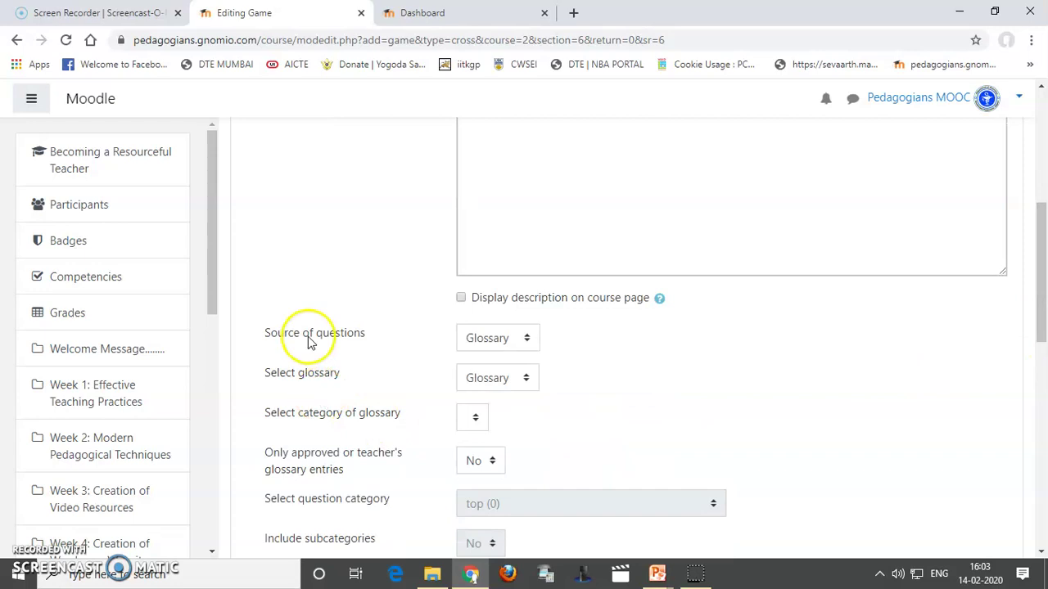
{"action": "left_click", "coordinate": [526, 338]}
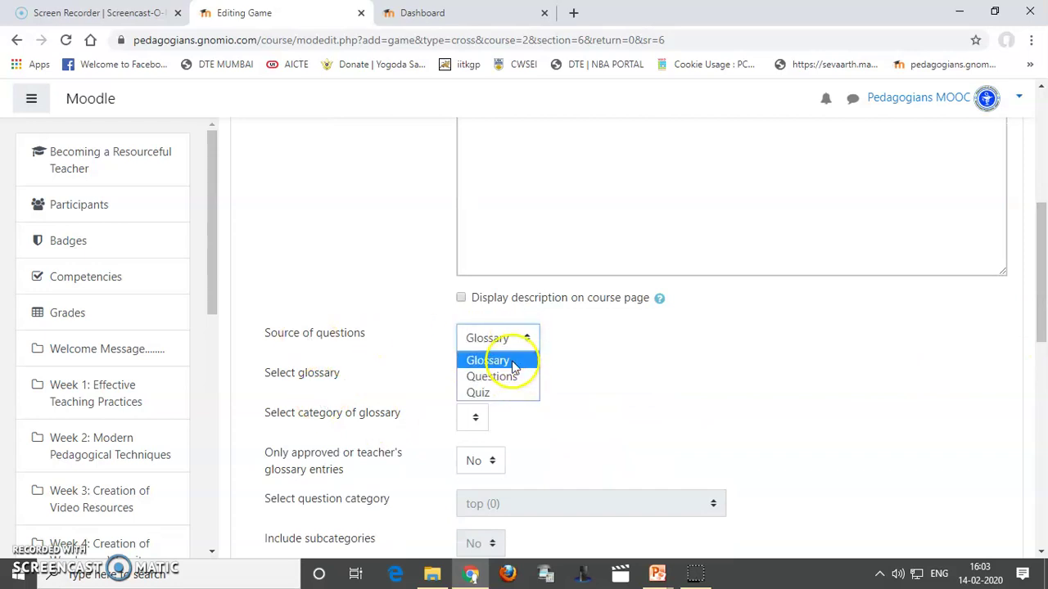
{"action": "left_click", "coordinate": [500, 360]}
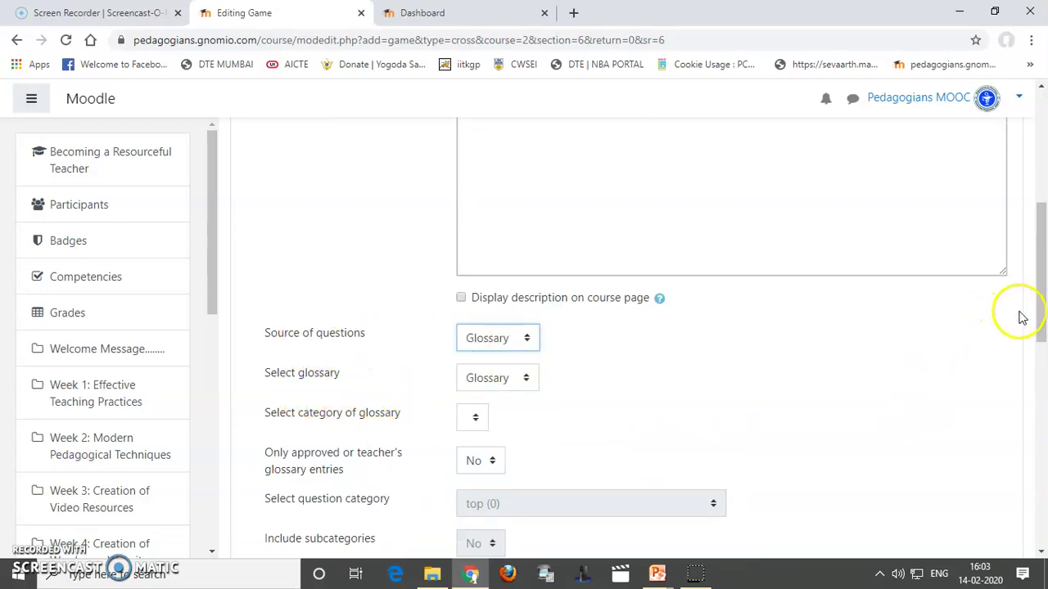
Expand the Crossword options to review them, and save the game, returning to the course
{"action": "left_click_drag", "start_coordinate": [1037, 306], "coordinate": [1043, 479]}
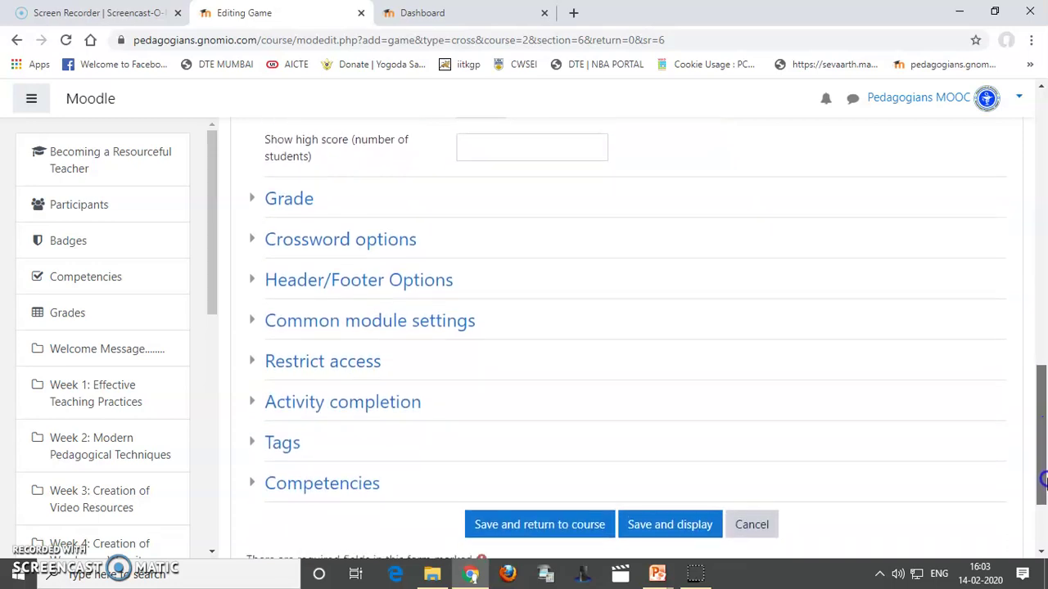
{"action": "left_click", "coordinate": [362, 244]}
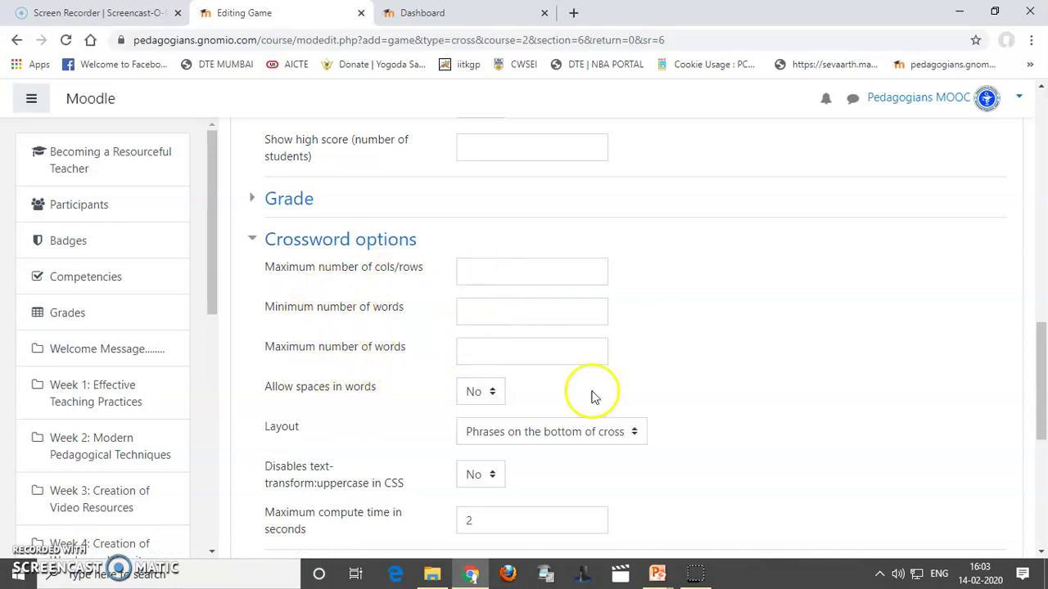
{"action": "left_click_drag", "start_coordinate": [1042, 373], "coordinate": [1042, 448]}
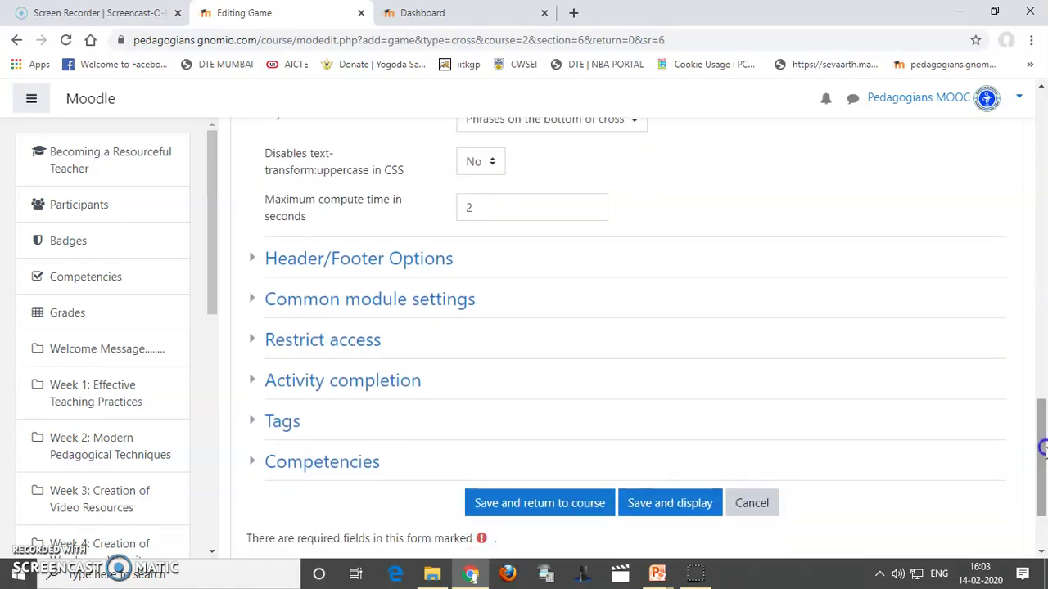
{"action": "left_click", "coordinate": [544, 505]}
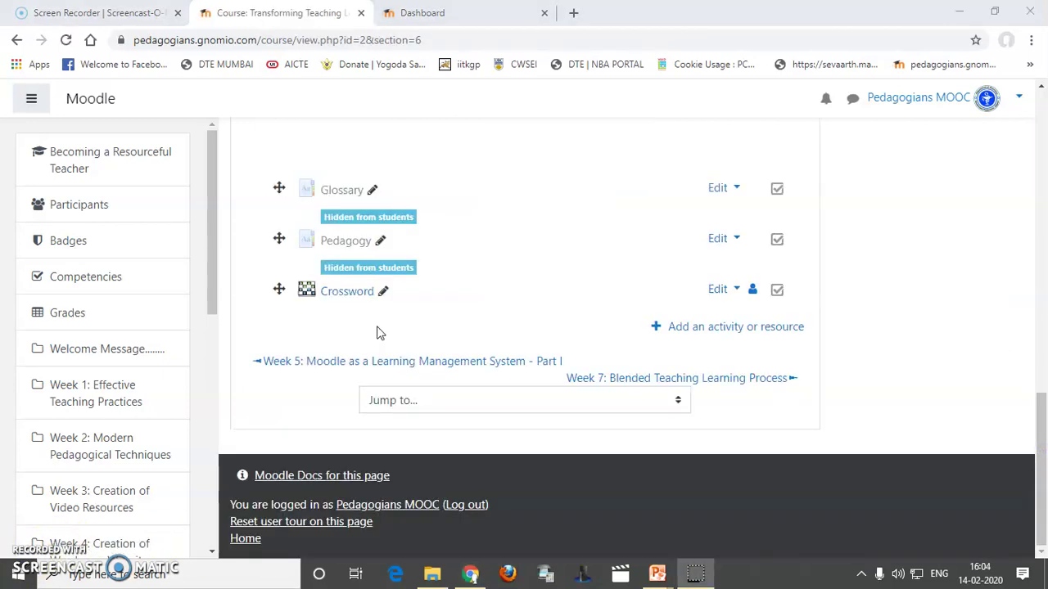
Hide the Crossword game in Week 6 from students
{"action": "left_click", "coordinate": [737, 291]}
{"action": "left_click", "coordinate": [678, 340]}
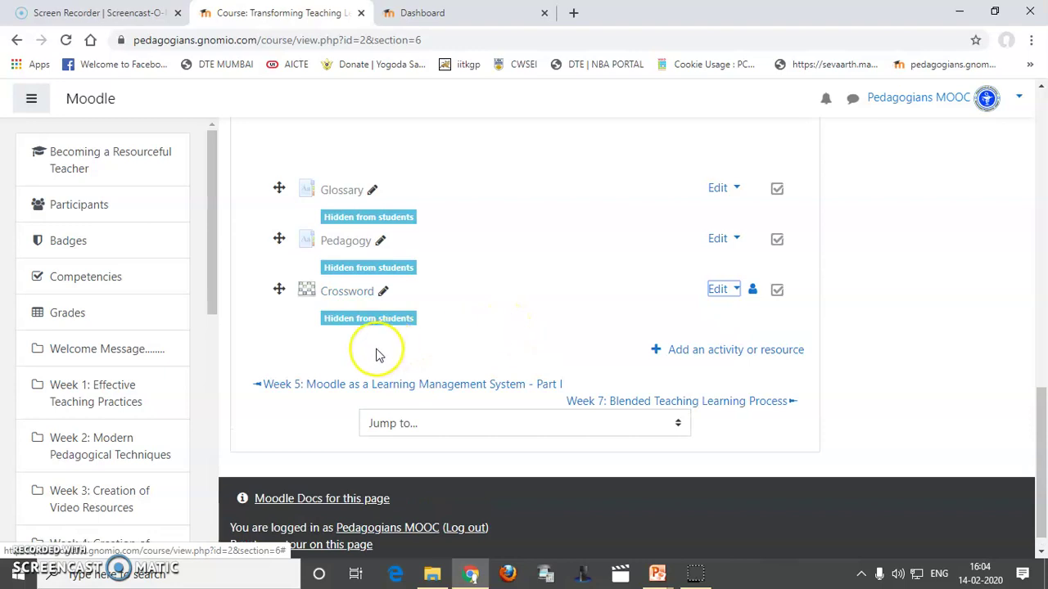
Open the Crossword activity, start a game attempt, and review the grid with its across and down clues
{"action": "left_click", "coordinate": [346, 297]}
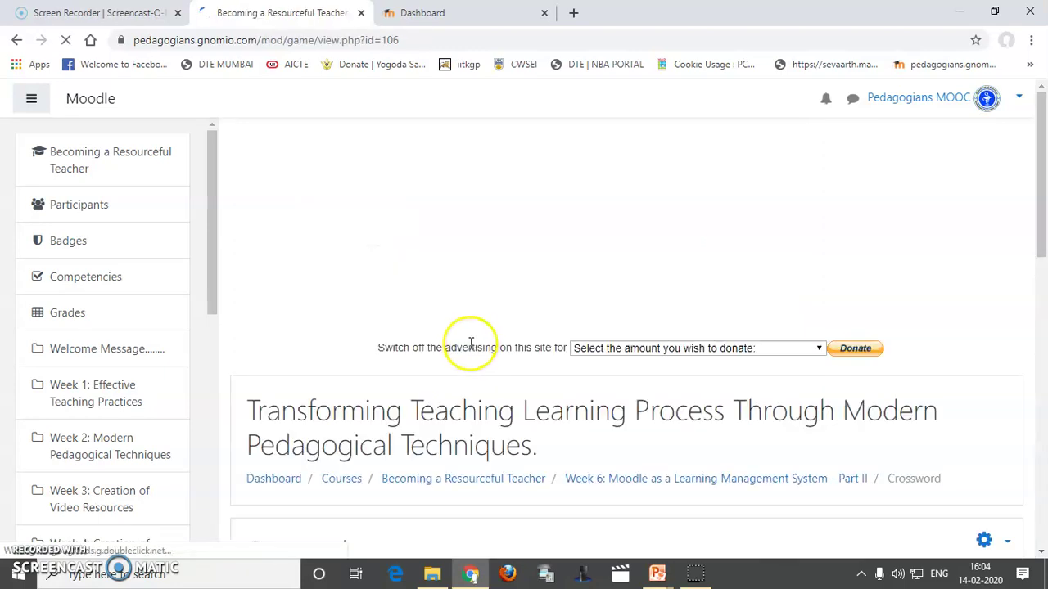
{"action": "scroll", "coordinate": [464, 385], "scroll_direction": "down", "scroll_amount": 3}
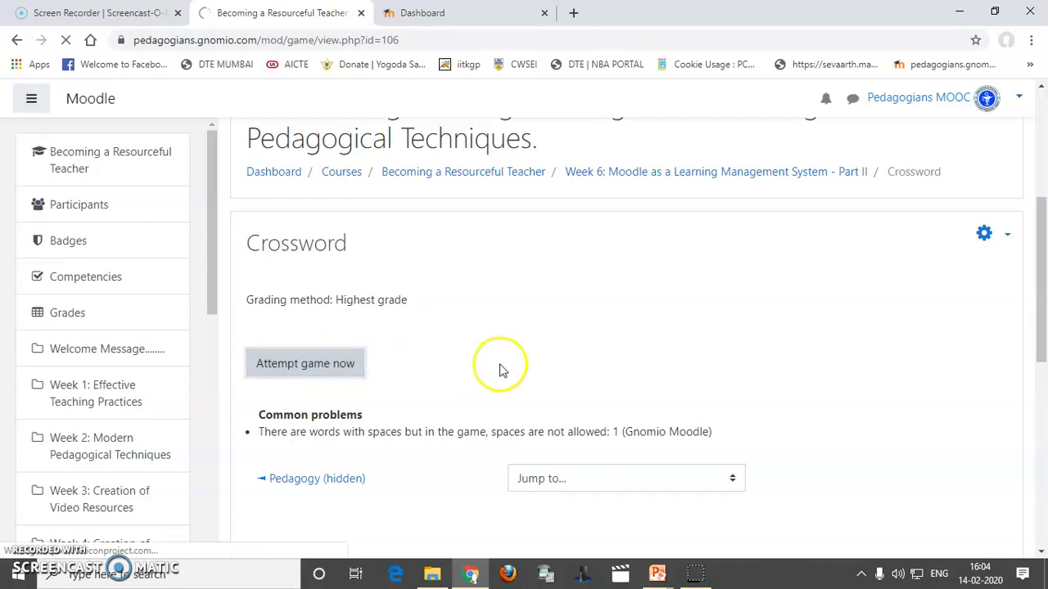
{"action": "scroll", "coordinate": [465, 391], "scroll_direction": "down", "scroll_amount": 4}
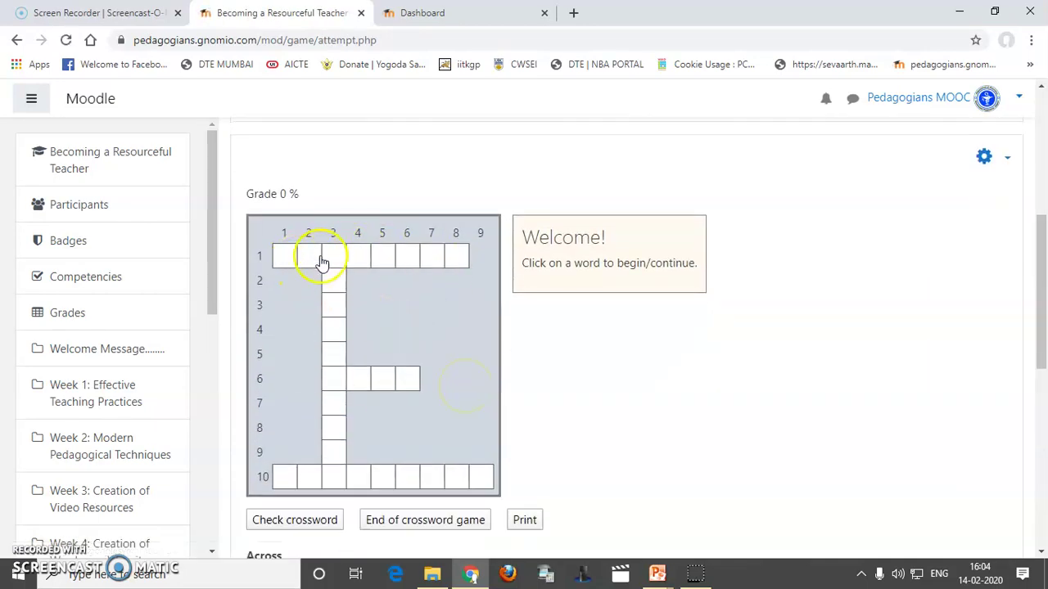
{"action": "scroll", "coordinate": [762, 412], "scroll_direction": "down", "scroll_amount": 2}
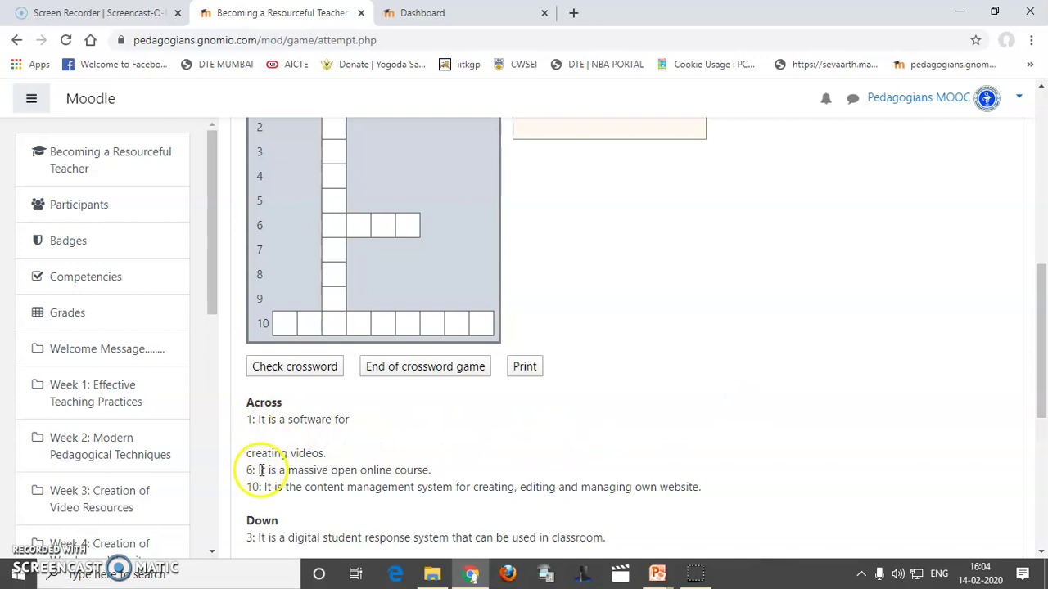
{"action": "scroll", "coordinate": [524, 405], "scroll_direction": "up", "scroll_amount": 2}
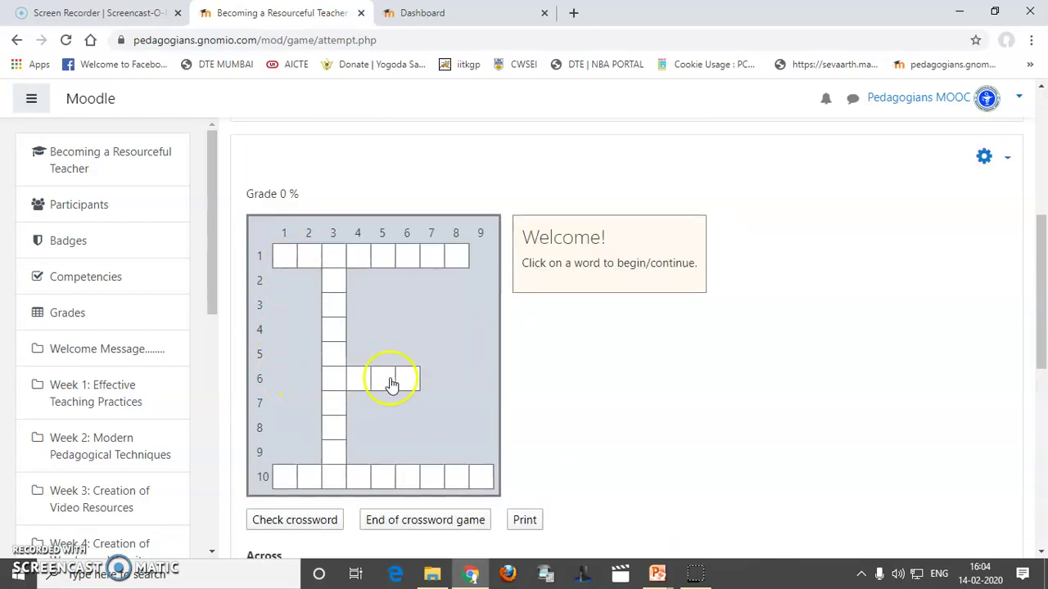
{"action": "scroll", "coordinate": [800, 433], "scroll_direction": "down", "scroll_amount": 3}
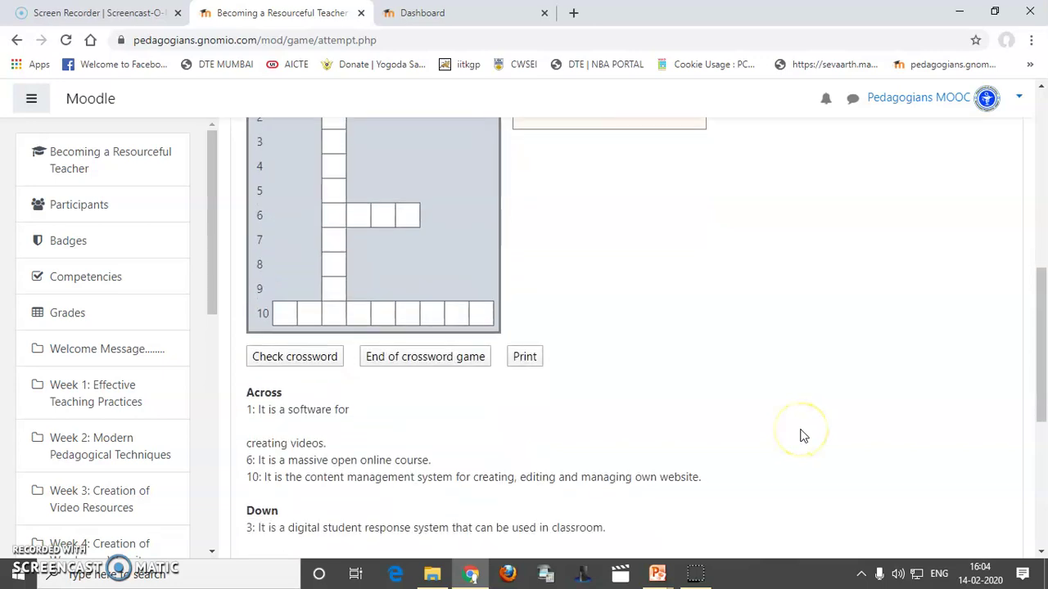
Answer crossword clue 1 across, about software for creating videos, with CAMTASIA
{"action": "scroll", "coordinate": [646, 414], "scroll_direction": "up", "scroll_amount": 2}
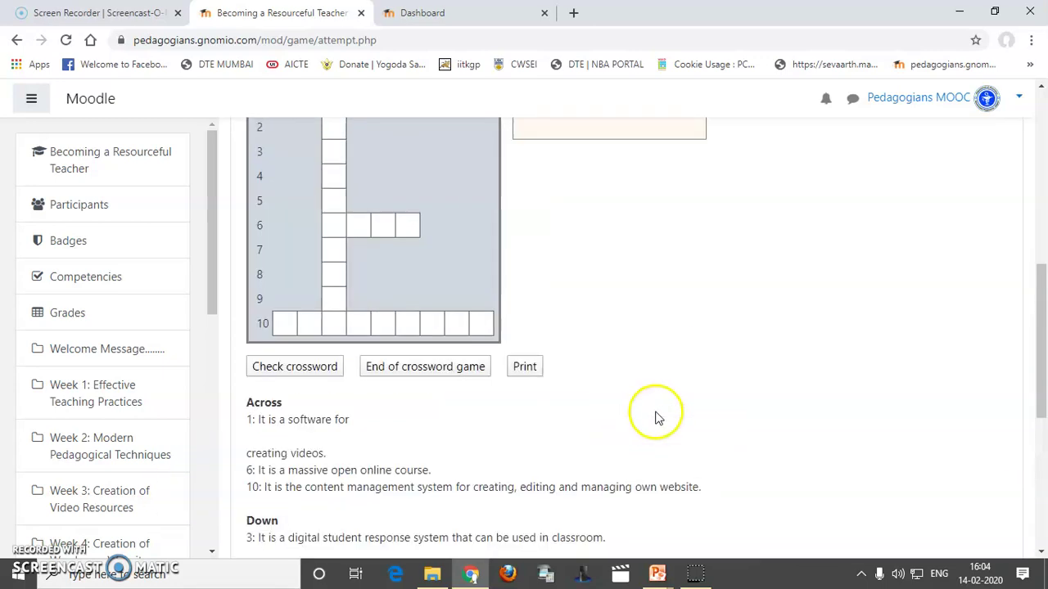
{"action": "scroll", "coordinate": [618, 409], "scroll_direction": "up", "scroll_amount": 2}
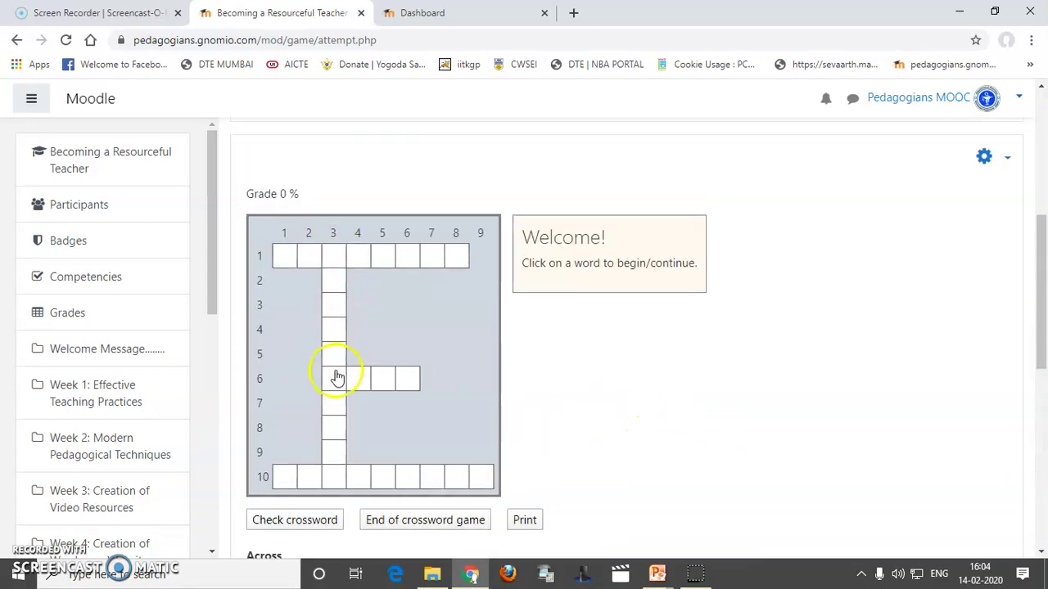
{"action": "left_click", "coordinate": [283, 261]}
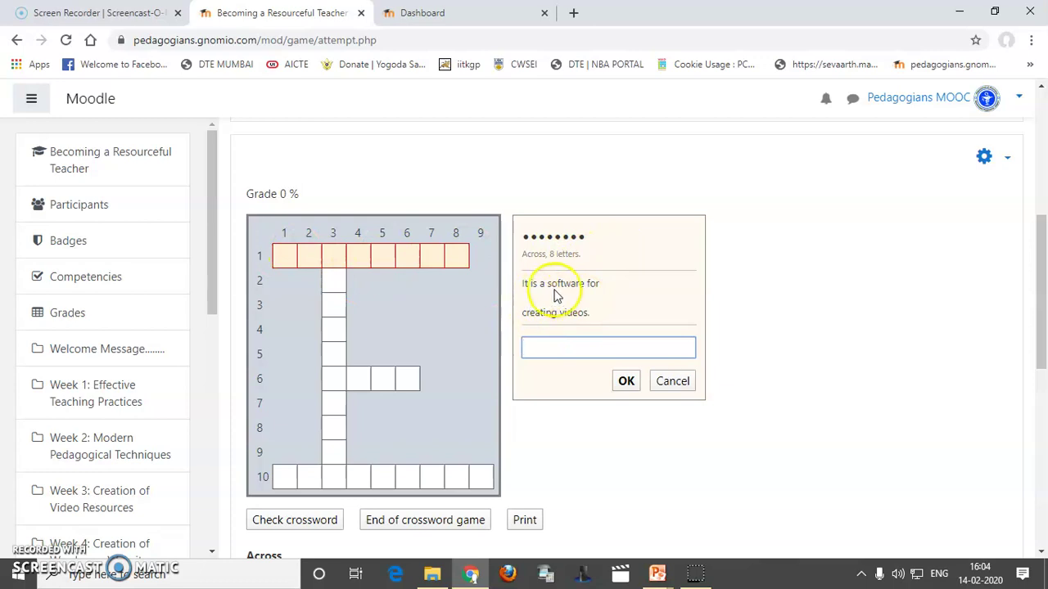
{"action": "type", "text": "CAMTASIA"}
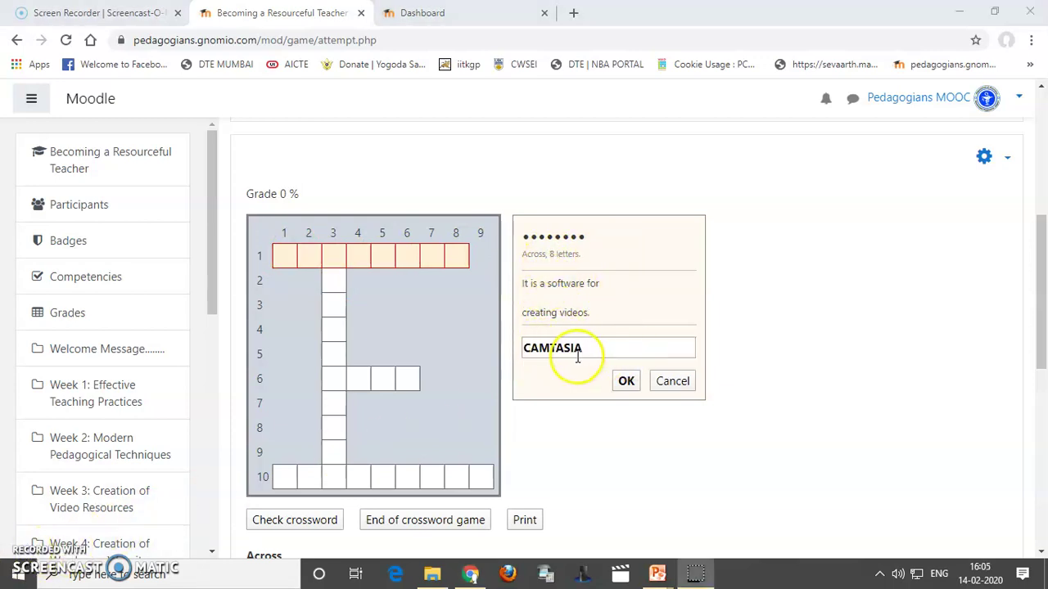
{"action": "left_click", "coordinate": [625, 385]}
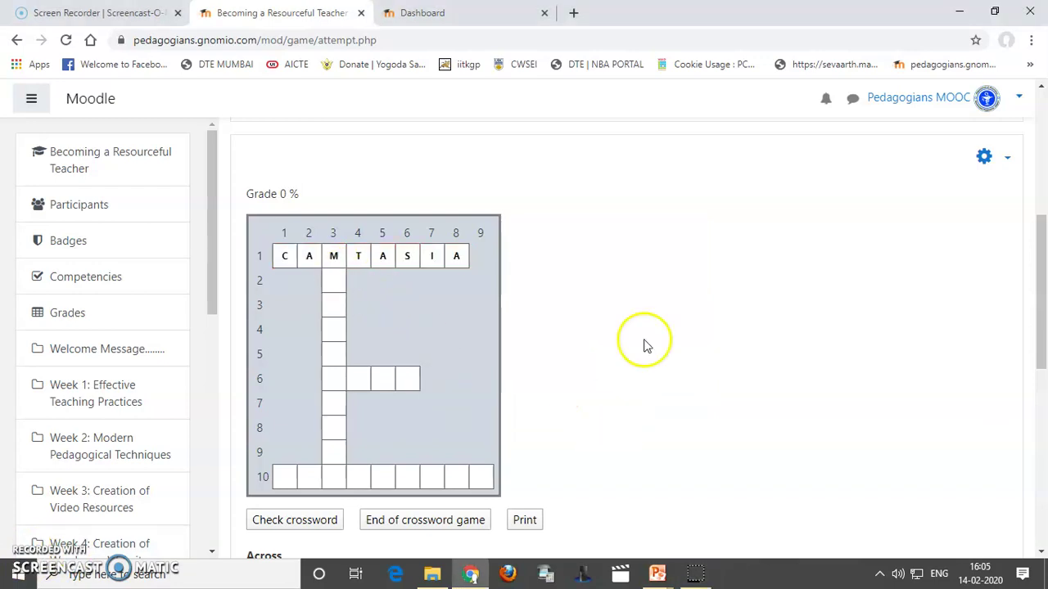
Answer crossword clue 3 down, about the digital student response system, with MENTIMETER
{"action": "scroll", "coordinate": [650, 348], "scroll_direction": "down", "scroll_amount": 3}
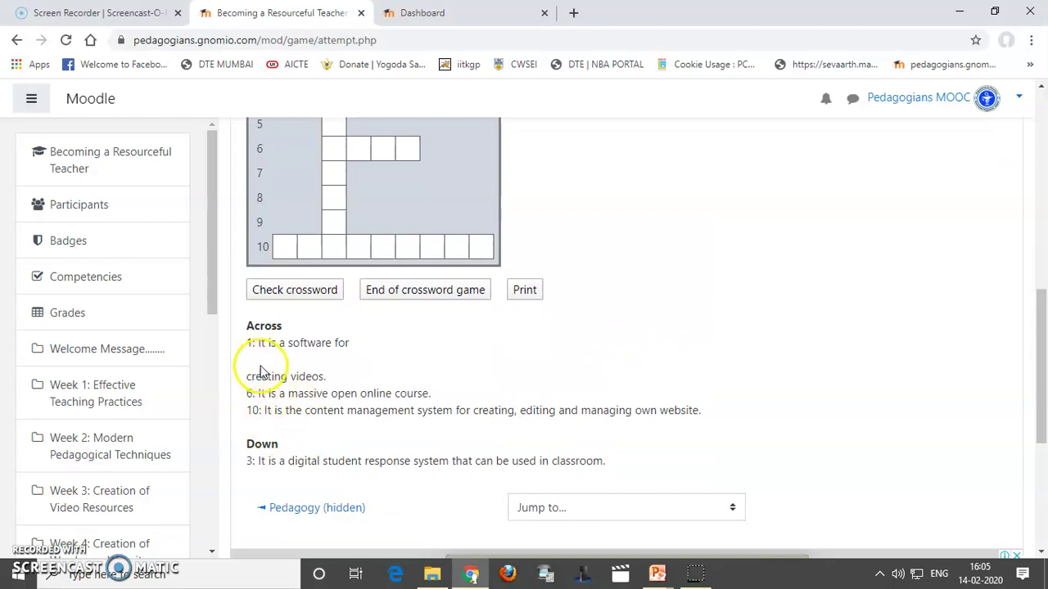
{"action": "scroll", "coordinate": [416, 442], "scroll_direction": "up", "scroll_amount": 3}
{"action": "scroll", "coordinate": [370, 426], "scroll_direction": "up", "scroll_amount": 1}
{"action": "scroll", "coordinate": [366, 455], "scroll_direction": "down", "scroll_amount": 1}
{"action": "left_click", "coordinate": [333, 260]}
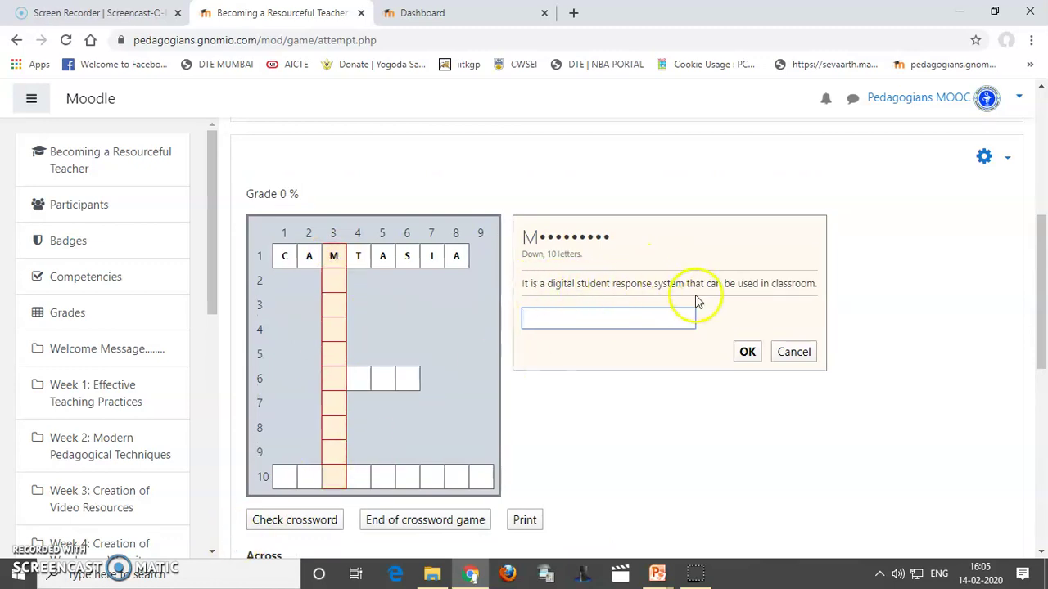
{"action": "type", "text": "MENTIMETER"}
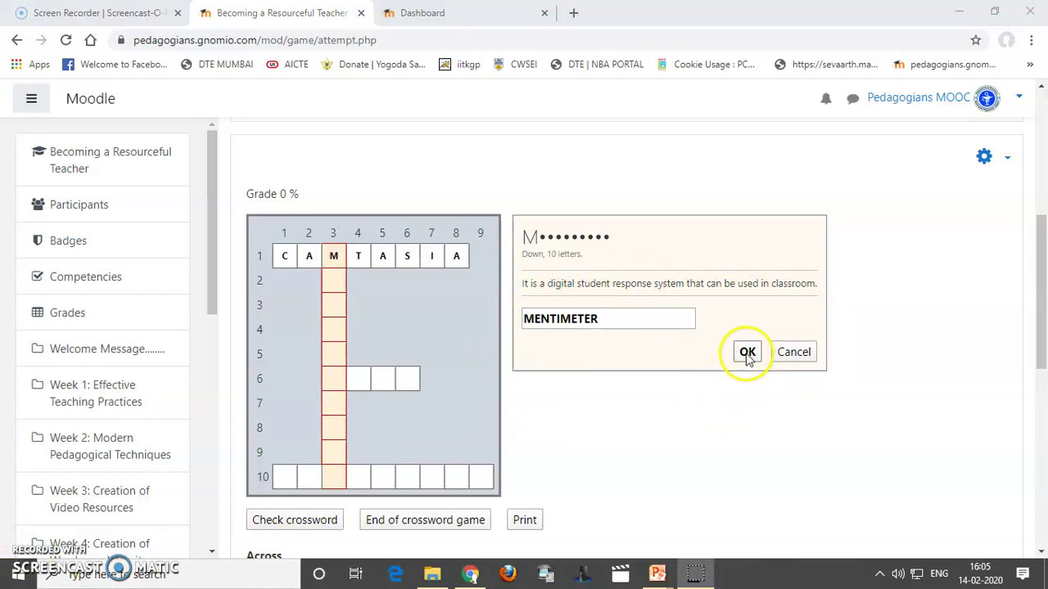
{"action": "left_click", "coordinate": [747, 352]}
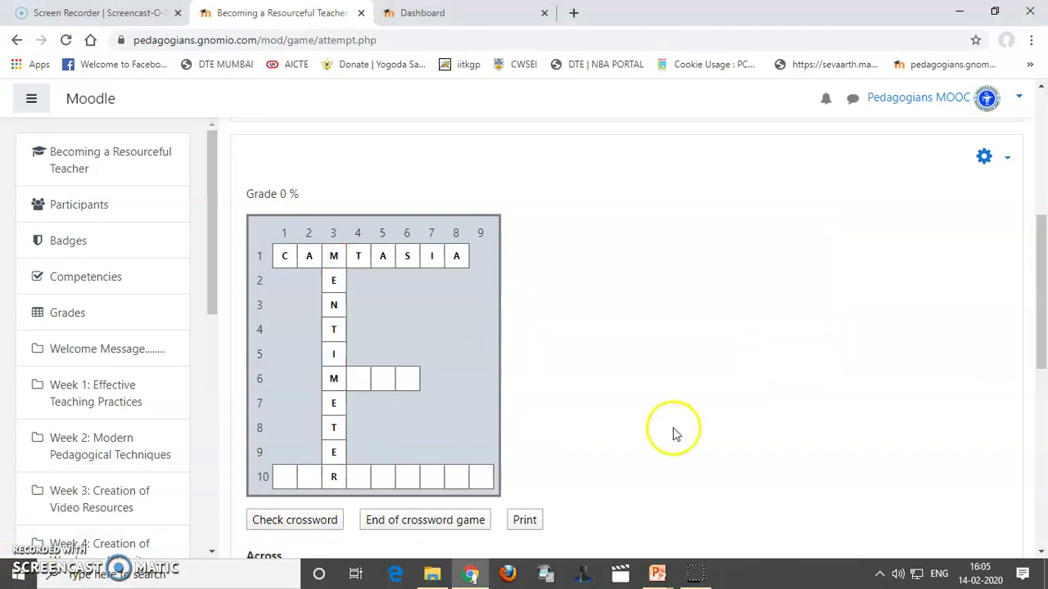
Answer crossword clue 6 across with MOOC and clue 10 across with WORDPRESS
{"action": "left_click", "coordinate": [329, 383]}
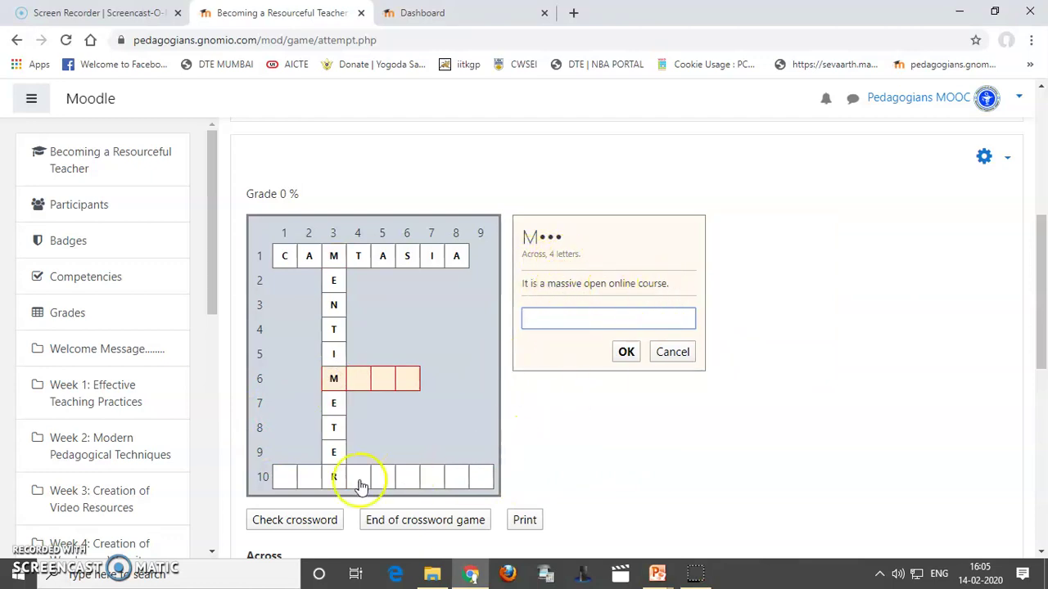
{"action": "type", "text": "MOOC"}
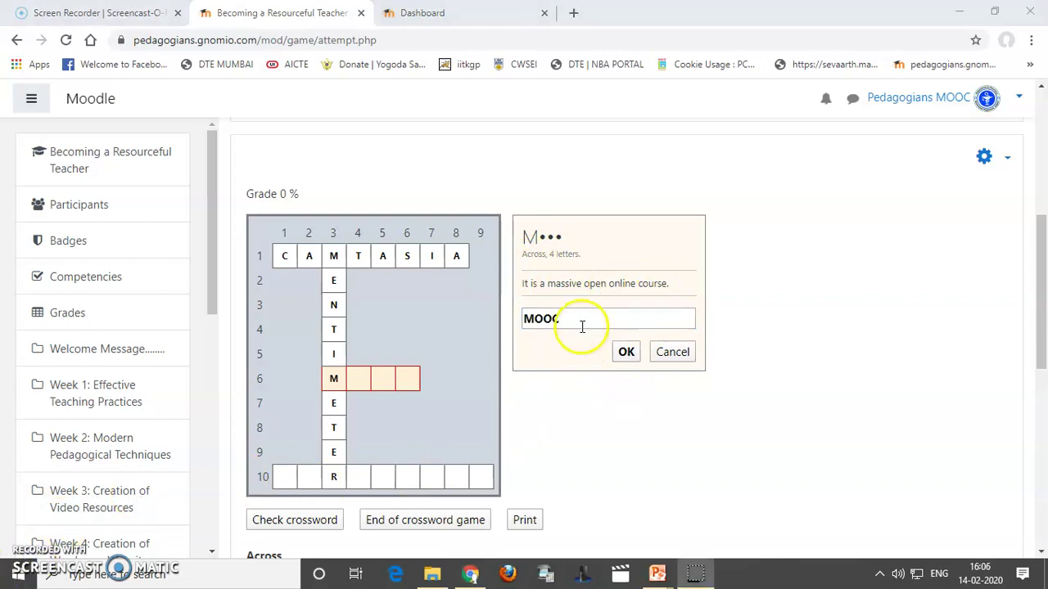
{"action": "left_click", "coordinate": [625, 352]}
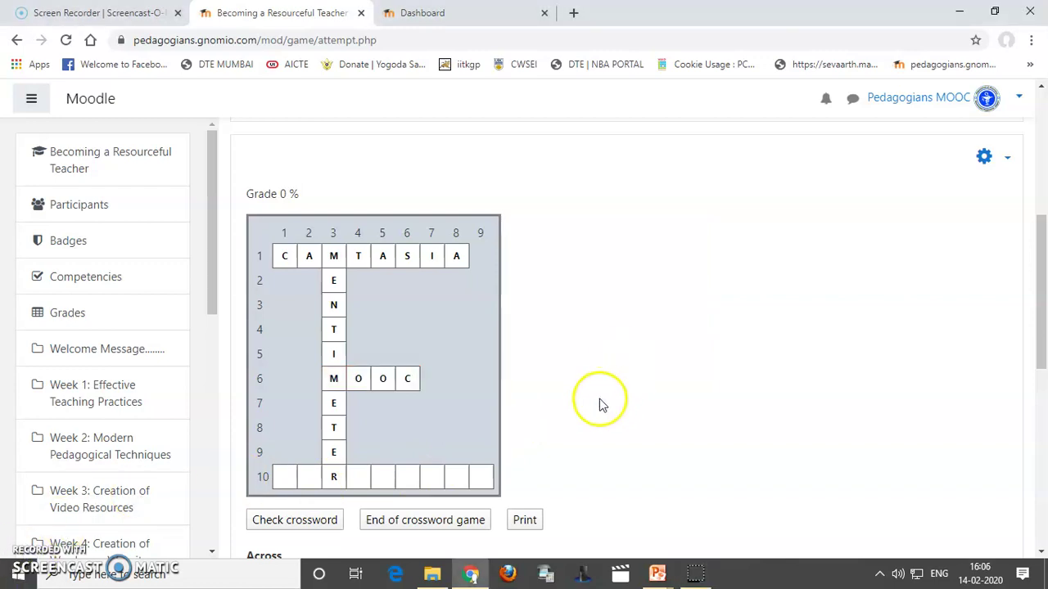
{"action": "left_click", "coordinate": [286, 479]}
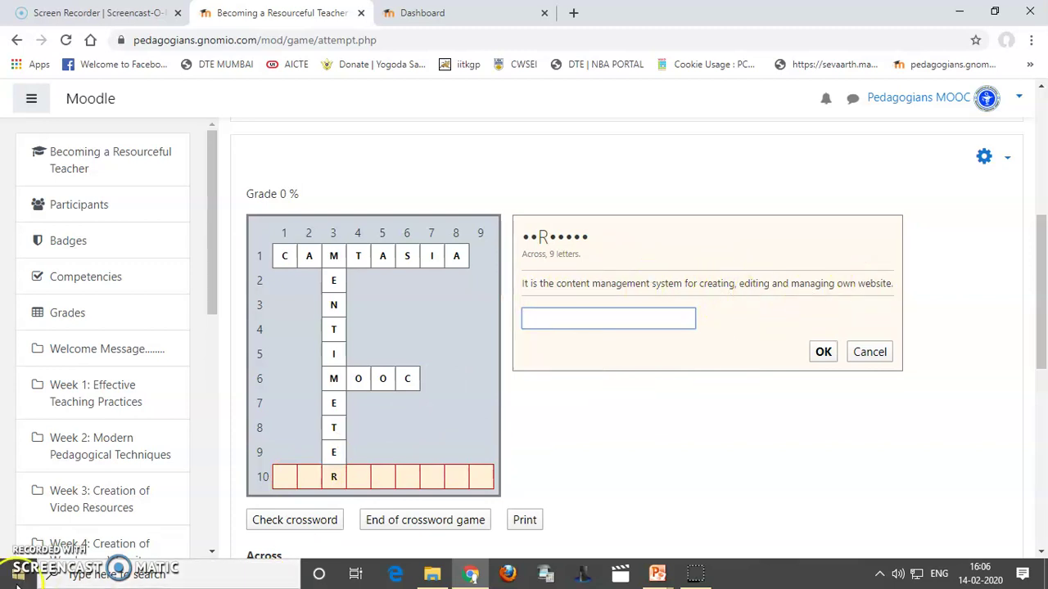
{"action": "type", "text": "WORDPRESS"}
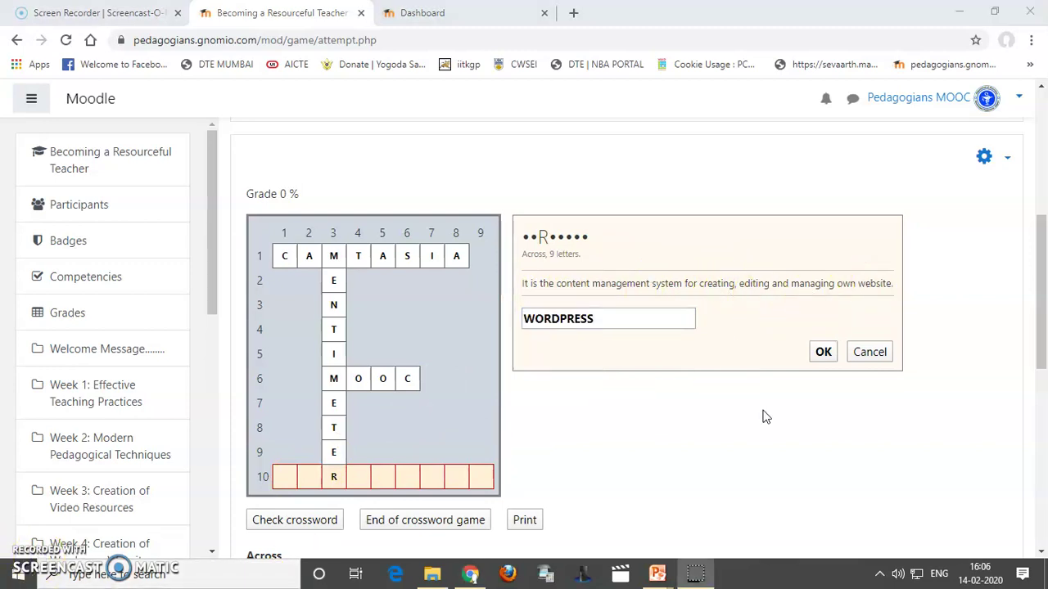
{"action": "left_click", "coordinate": [822, 352]}
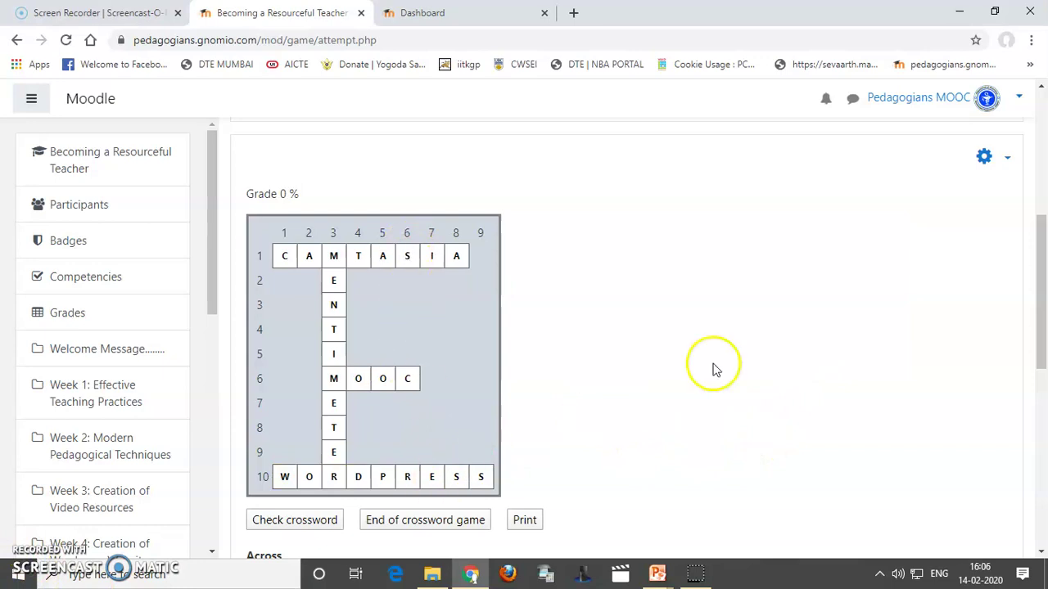
Check the completed crossword, review the result, and return to the Week 6 course page
{"action": "scroll", "coordinate": [769, 352], "scroll_direction": "down", "scroll_amount": 1}
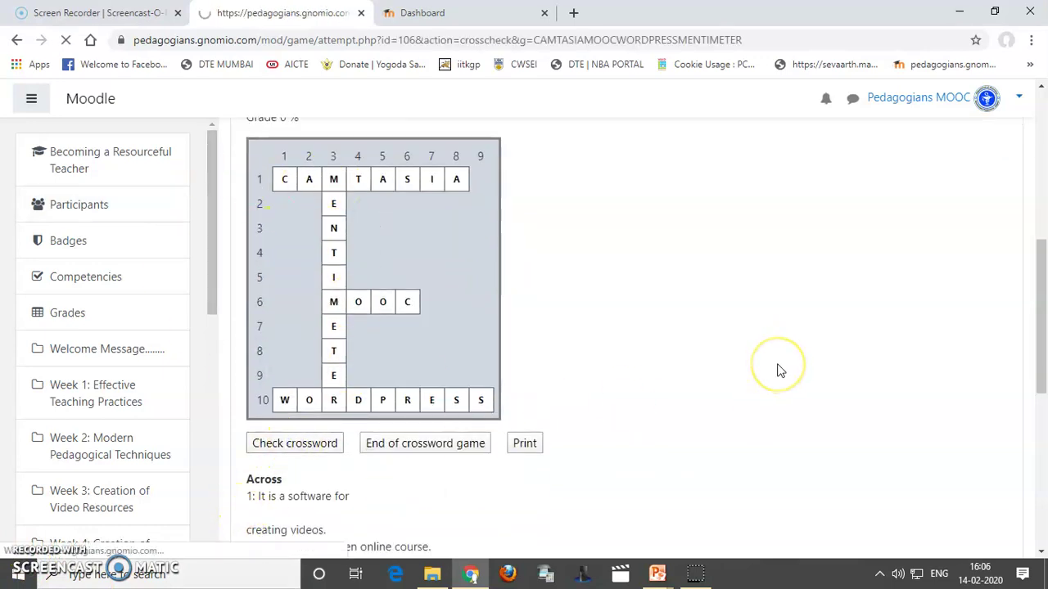
{"action": "scroll", "coordinate": [648, 468], "scroll_direction": "down", "scroll_amount": 2}
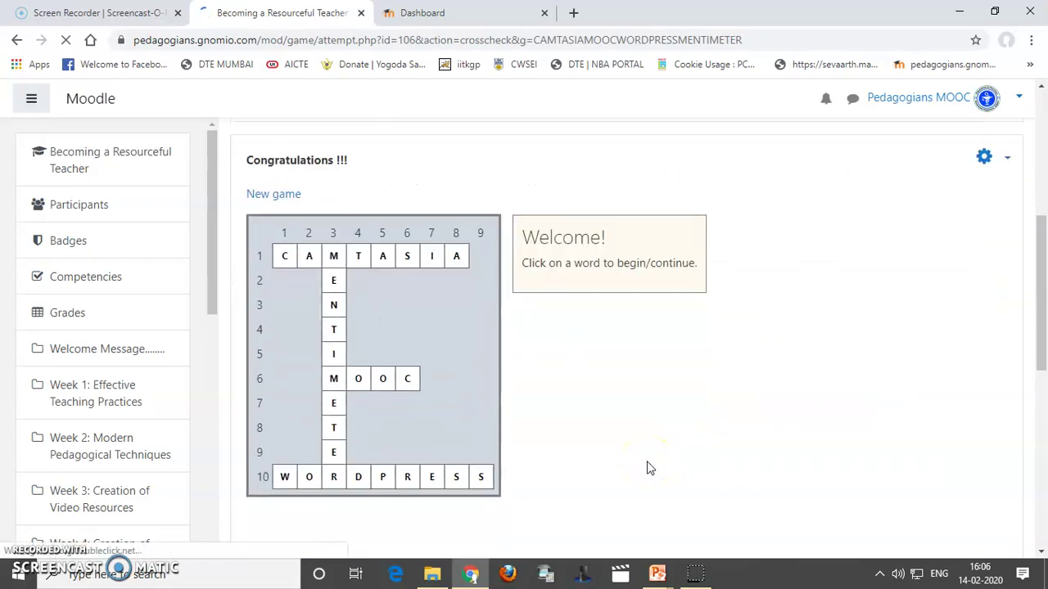
{"action": "scroll", "coordinate": [618, 417], "scroll_direction": "down", "scroll_amount": 4}
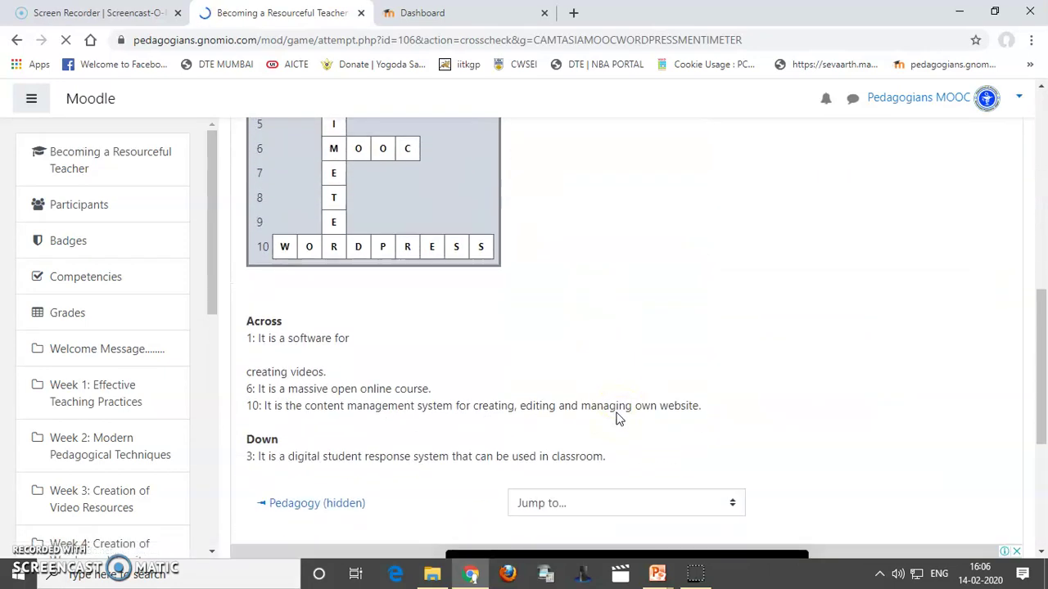
{"action": "scroll", "coordinate": [618, 413], "scroll_direction": "up", "scroll_amount": 2}
{"action": "scroll", "coordinate": [618, 412], "scroll_direction": "up", "scroll_amount": 2}
{"action": "left_click", "coordinate": [368, 299]}
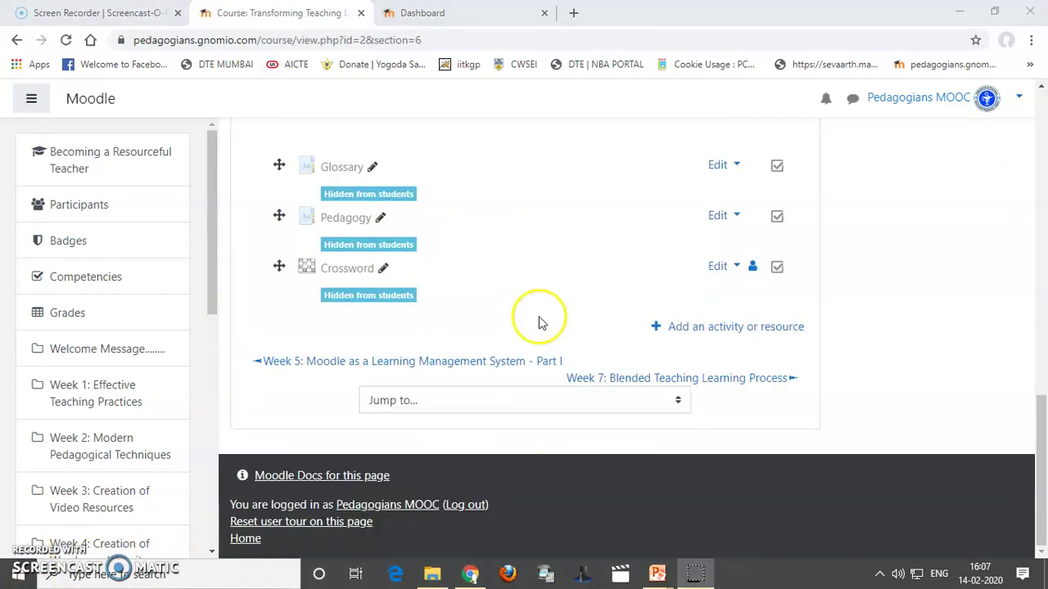
Add a Game - Cryptex activity to Week 6, opening its settings form
{"action": "left_click", "coordinate": [712, 327]}
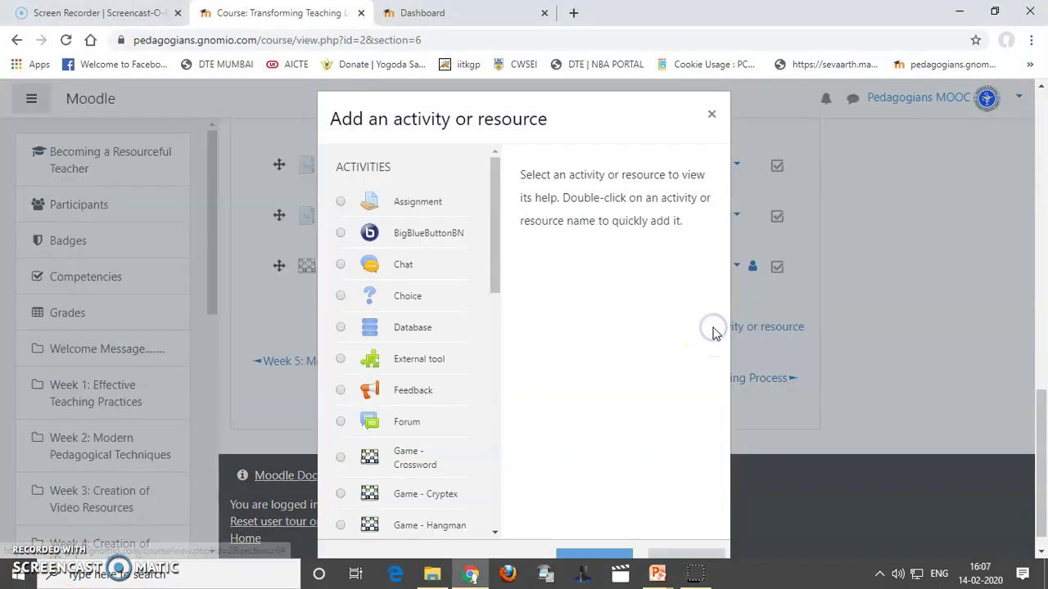
{"action": "left_click_drag", "start_coordinate": [494, 280], "coordinate": [496, 363]}
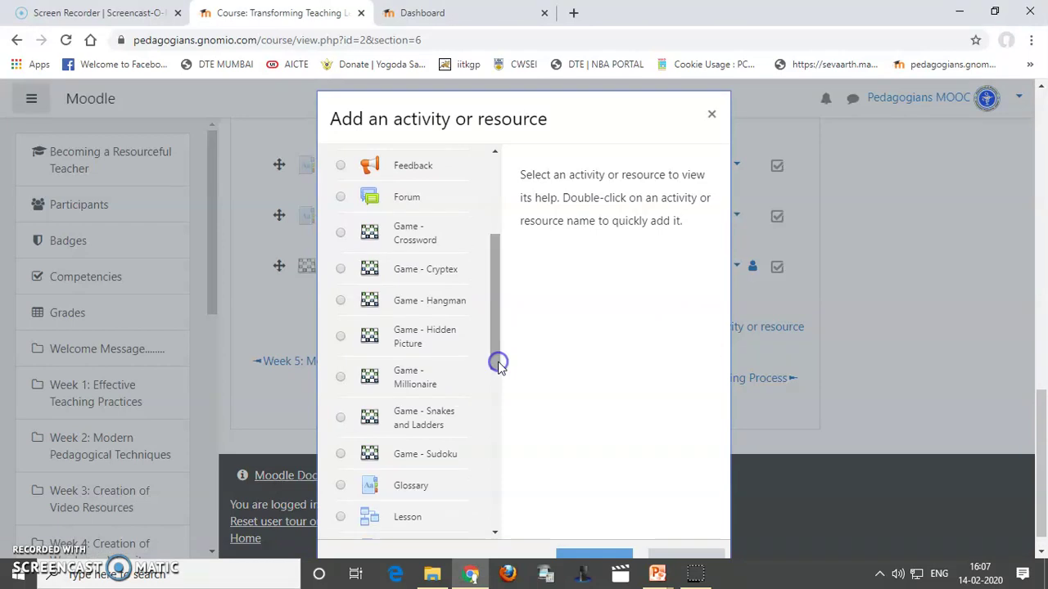
{"action": "left_click", "coordinate": [340, 270]}
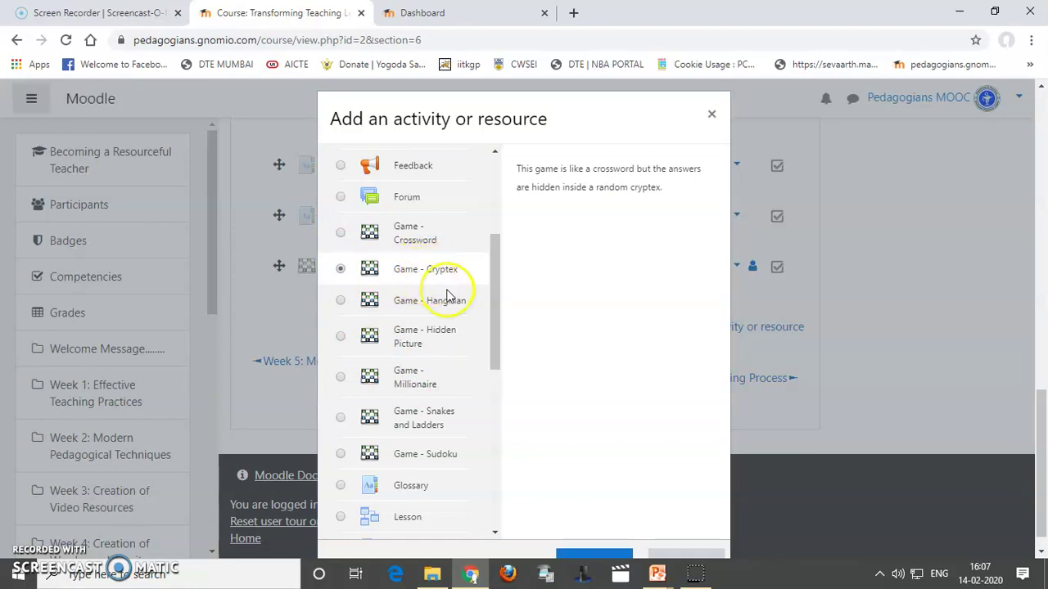
{"action": "left_click_drag", "start_coordinate": [492, 325], "coordinate": [491, 346]}
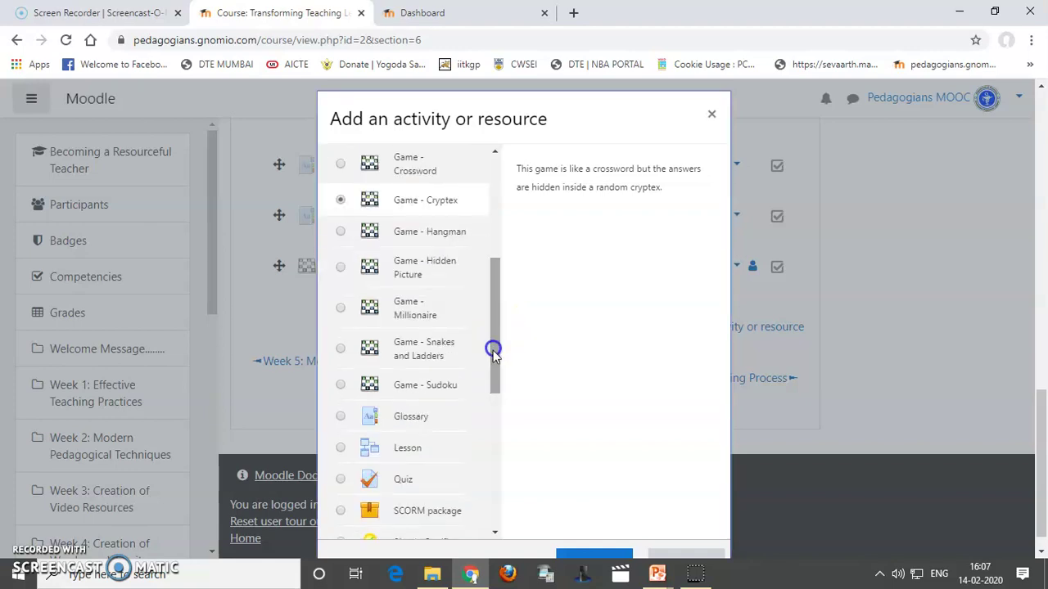
{"action": "left_click", "coordinate": [591, 556]}
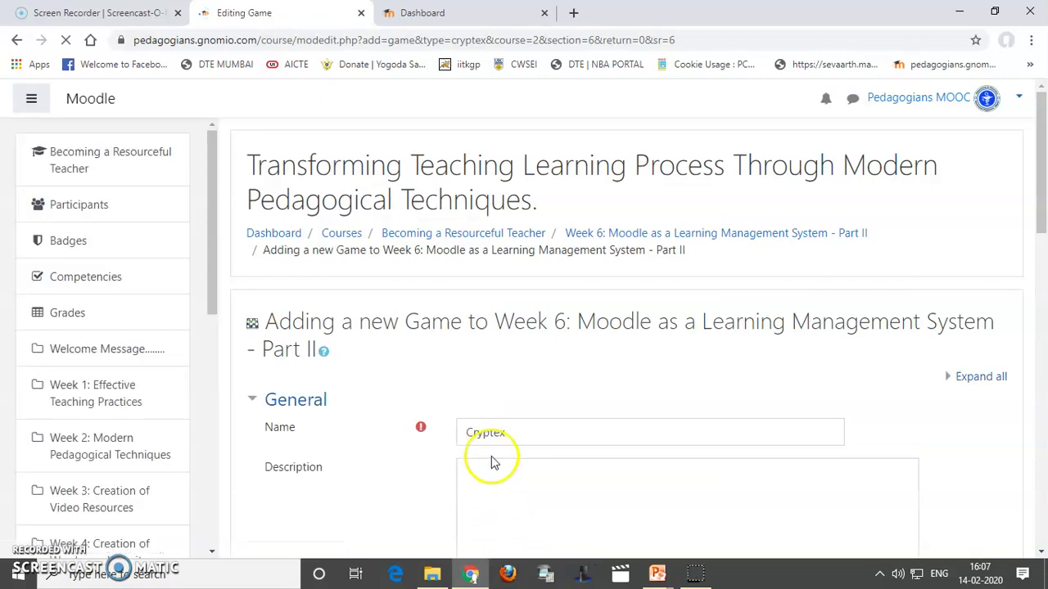
Review the Cryptex settings and save the game with Glossary as the source of questions, returning to the course
{"action": "scroll", "coordinate": [523, 384], "scroll_direction": "down", "scroll_amount": 2}
{"action": "scroll", "coordinate": [552, 382], "scroll_direction": "down", "scroll_amount": 4}
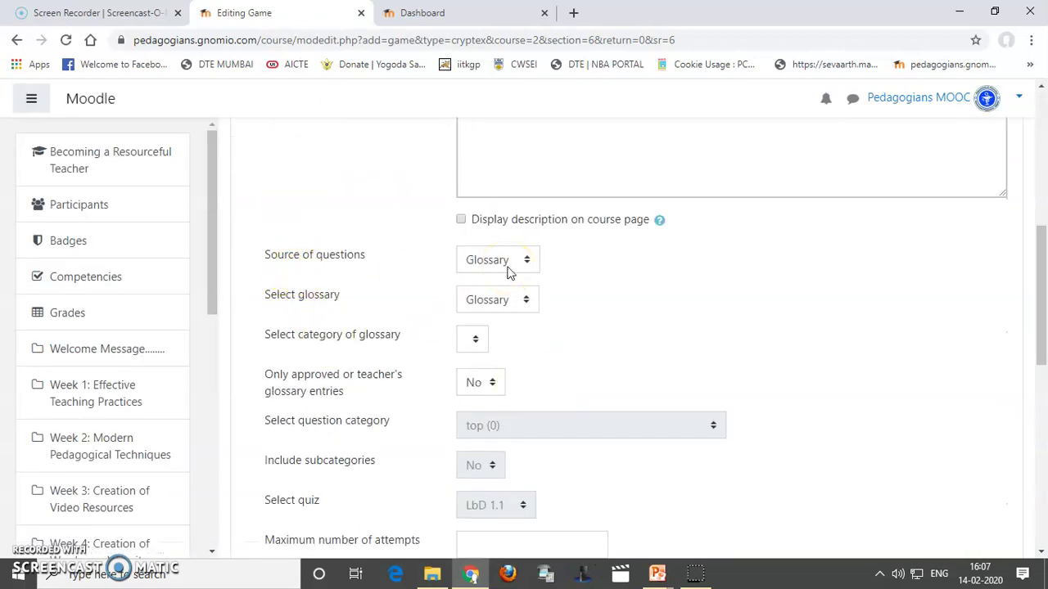
{"action": "scroll", "coordinate": [608, 418], "scroll_direction": "down", "scroll_amount": 2}
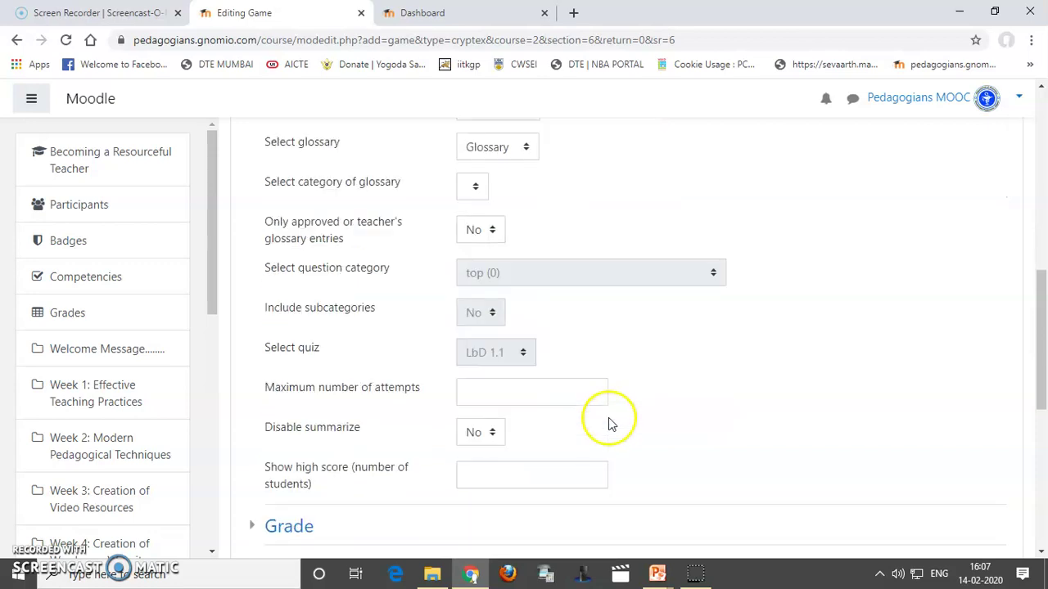
{"action": "scroll", "coordinate": [356, 487], "scroll_direction": "down", "scroll_amount": 3}
{"action": "scroll", "coordinate": [365, 487], "scroll_direction": "down", "scroll_amount": 3}
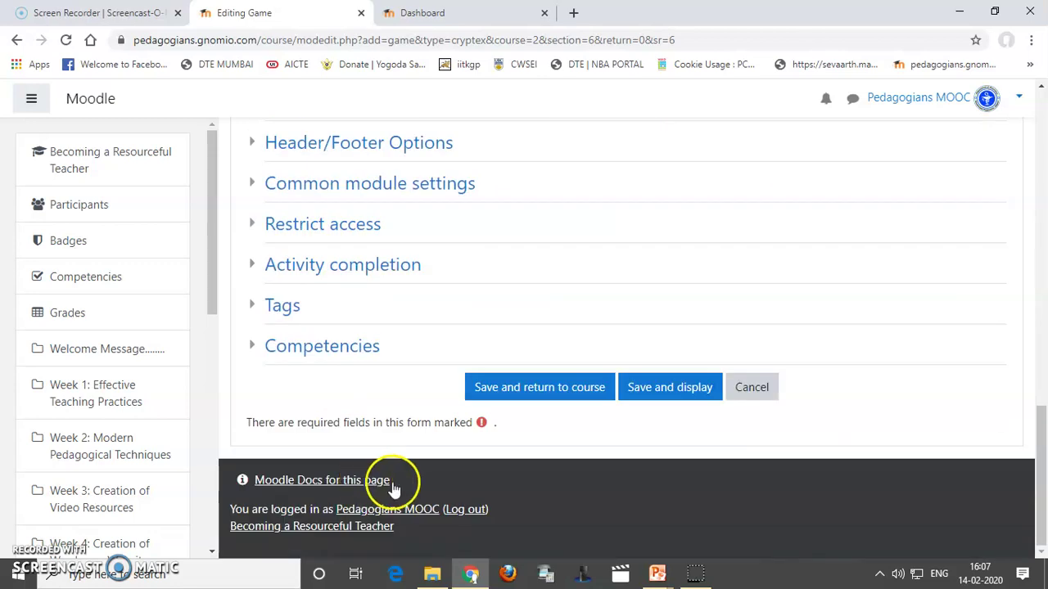
{"action": "left_click", "coordinate": [533, 393]}
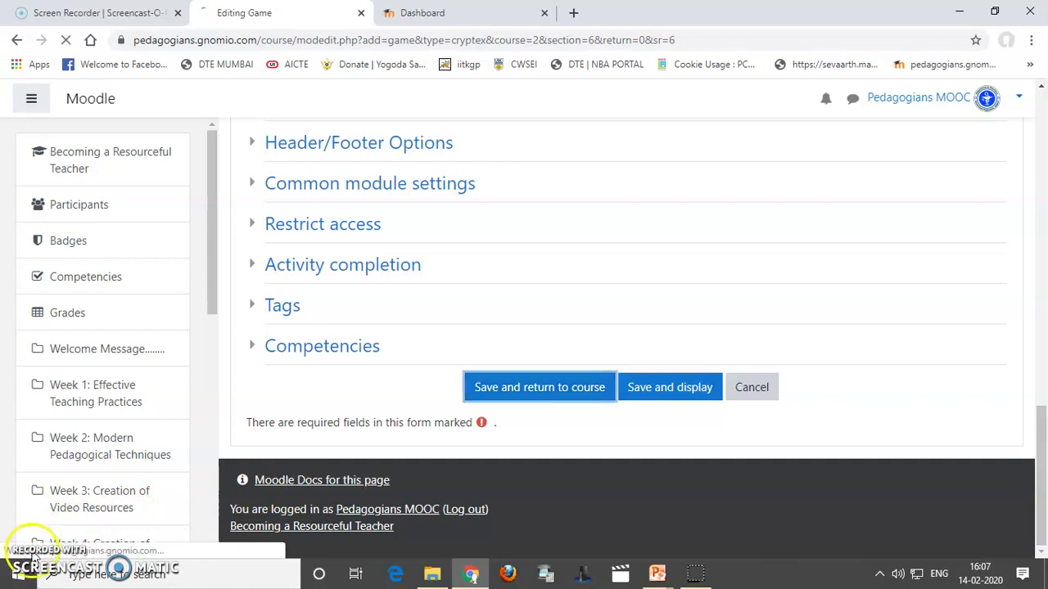
Open the Cryptex activity, start a game attempt, and review the letter grid with its clues
{"action": "left_click", "coordinate": [352, 340]}
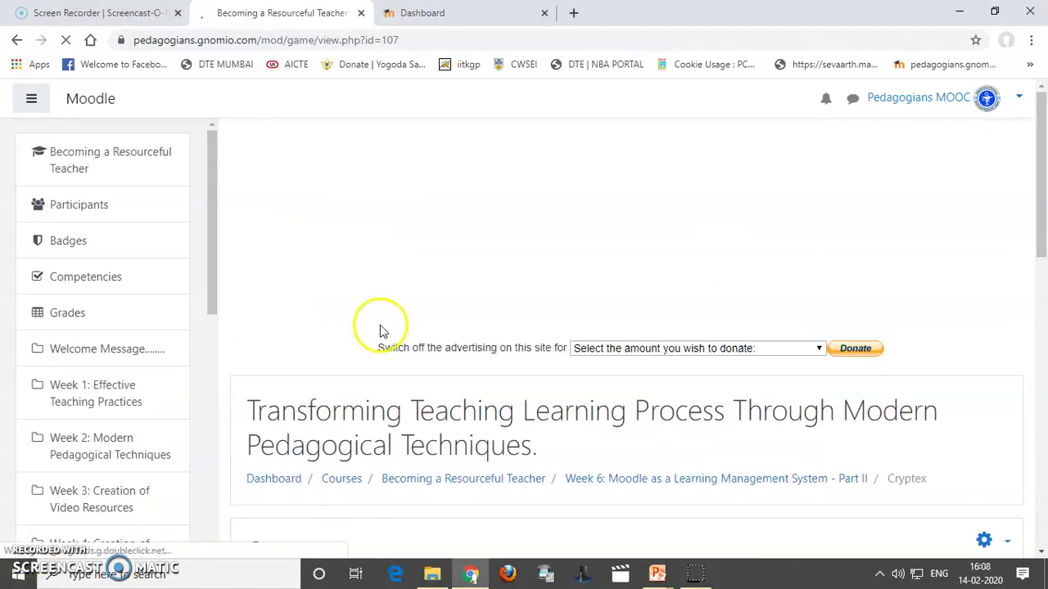
{"action": "scroll", "coordinate": [475, 317], "scroll_direction": "down", "scroll_amount": 4}
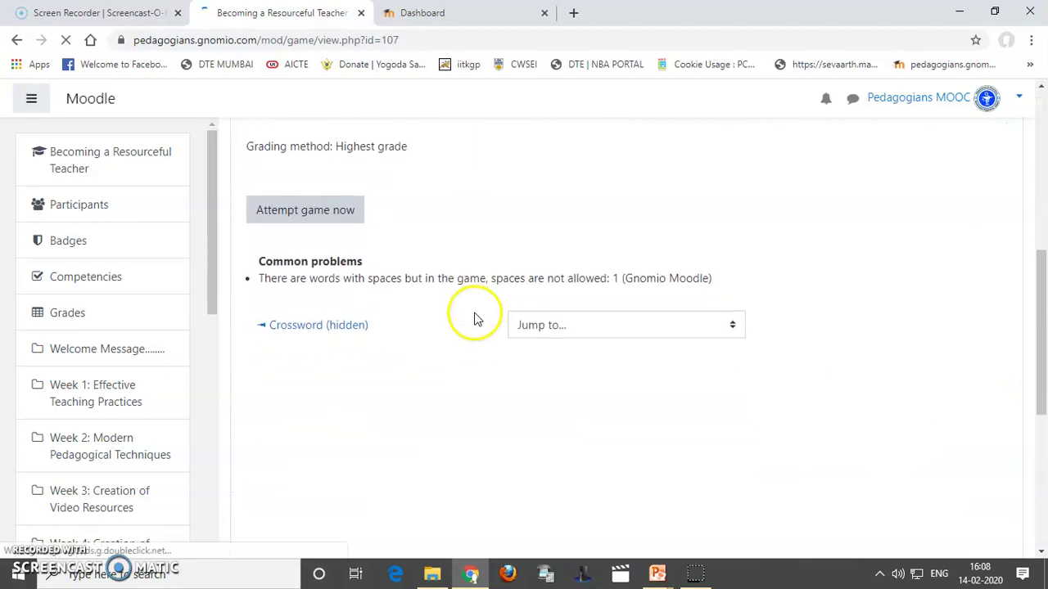
{"action": "left_click", "coordinate": [316, 209]}
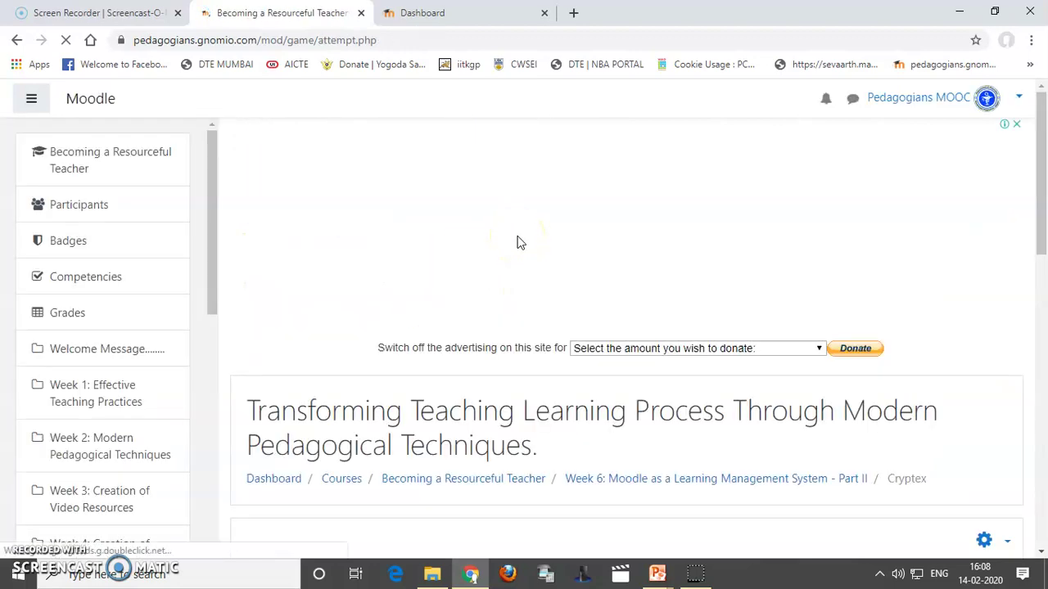
{"action": "scroll", "coordinate": [515, 337], "scroll_direction": "down", "scroll_amount": 5}
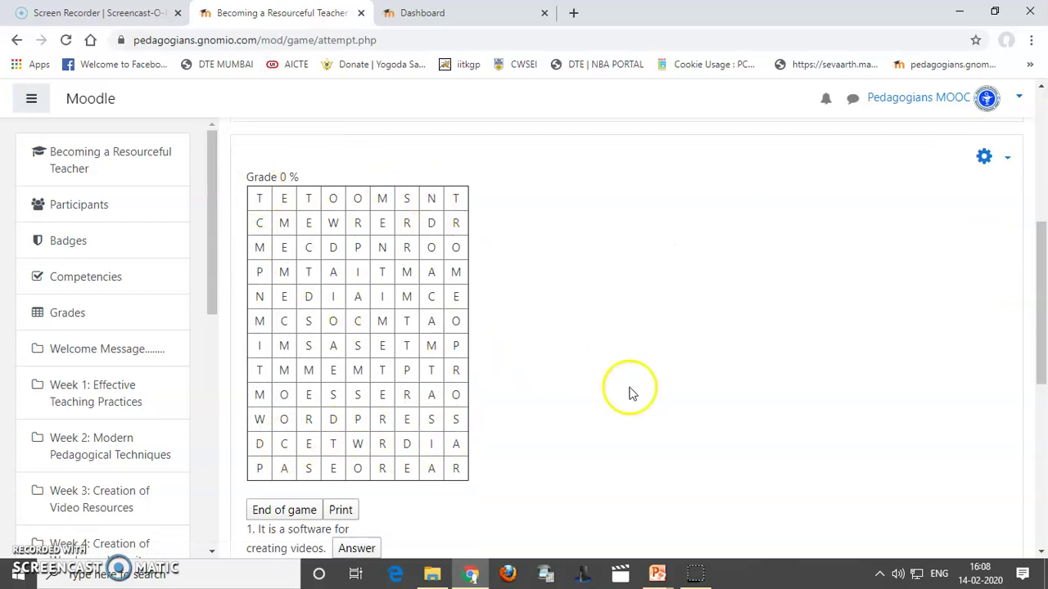
{"action": "scroll", "coordinate": [629, 391], "scroll_direction": "down", "scroll_amount": 1}
{"action": "scroll", "coordinate": [628, 391], "scroll_direction": "down", "scroll_amount": 1}
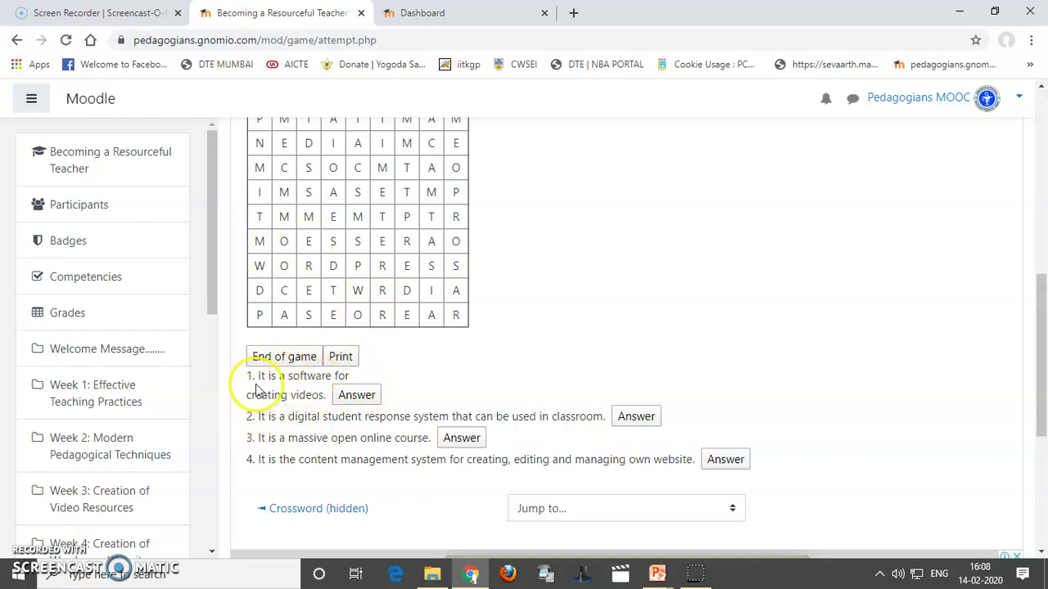
Answer the first two cryptex clues with CAMTASIA for the video-creation software and MENTIMETER for the student response system
{"action": "left_click", "coordinate": [357, 396]}
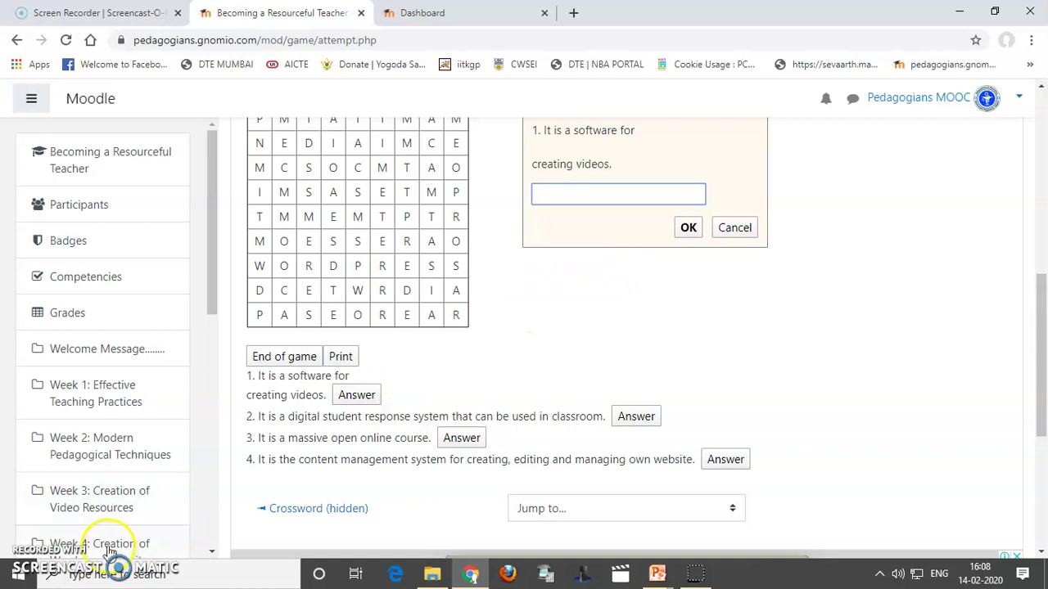
{"action": "type", "text": "CAMTASIA"}
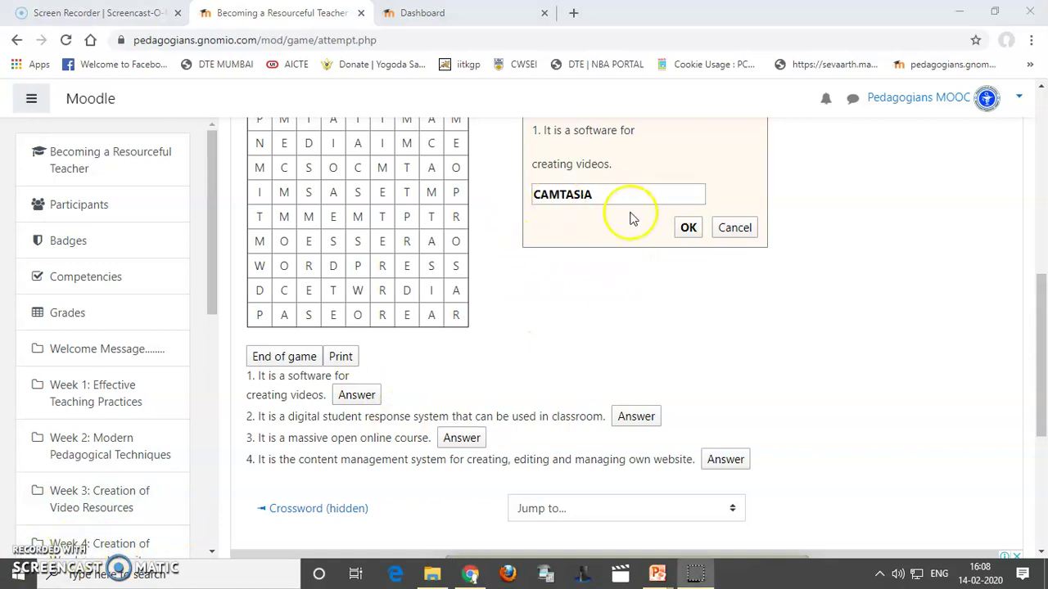
{"action": "left_click", "coordinate": [689, 230]}
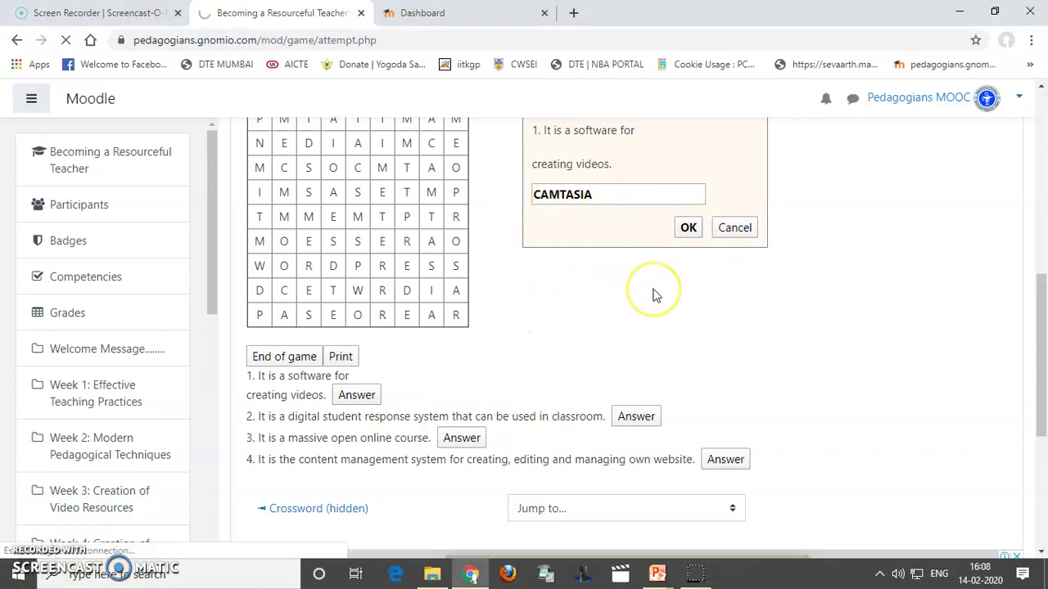
{"action": "scroll", "coordinate": [589, 355], "scroll_direction": "down", "scroll_amount": 5}
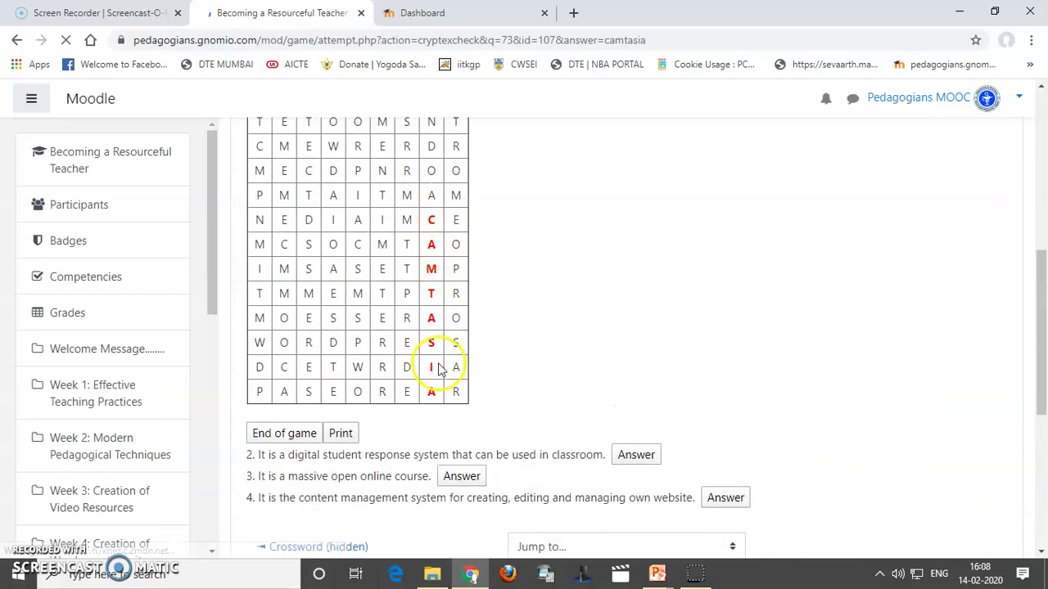
{"action": "left_click", "coordinate": [635, 457]}
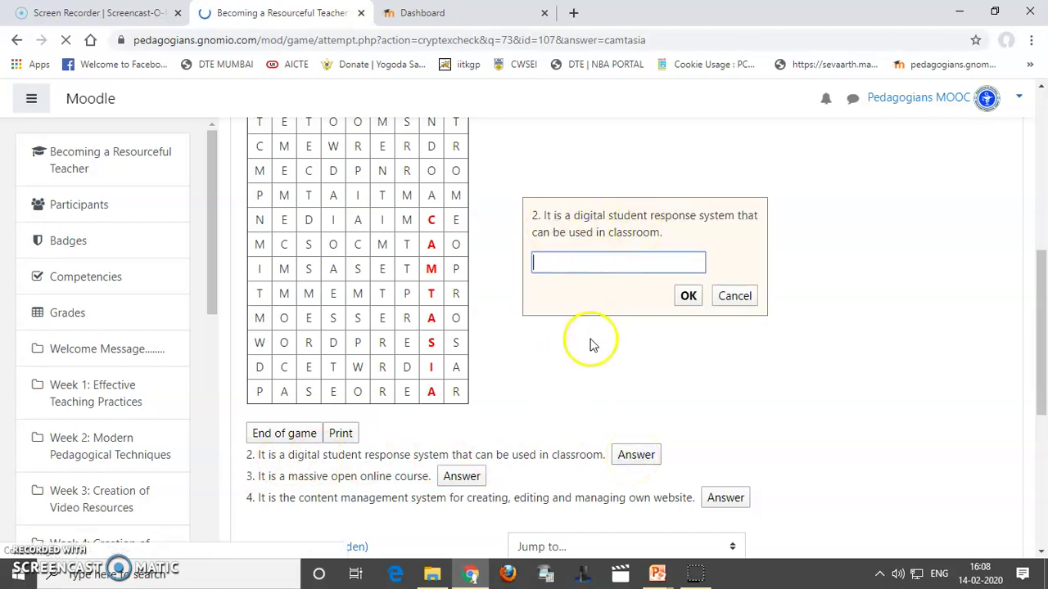
{"action": "left_click", "coordinate": [586, 282]}
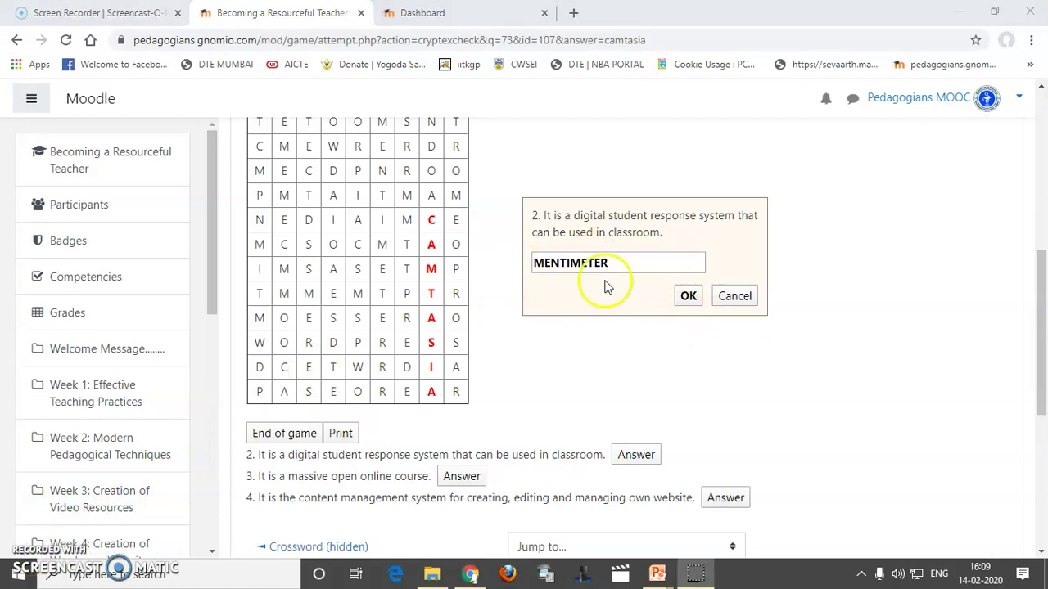
{"action": "left_click", "coordinate": [686, 297]}
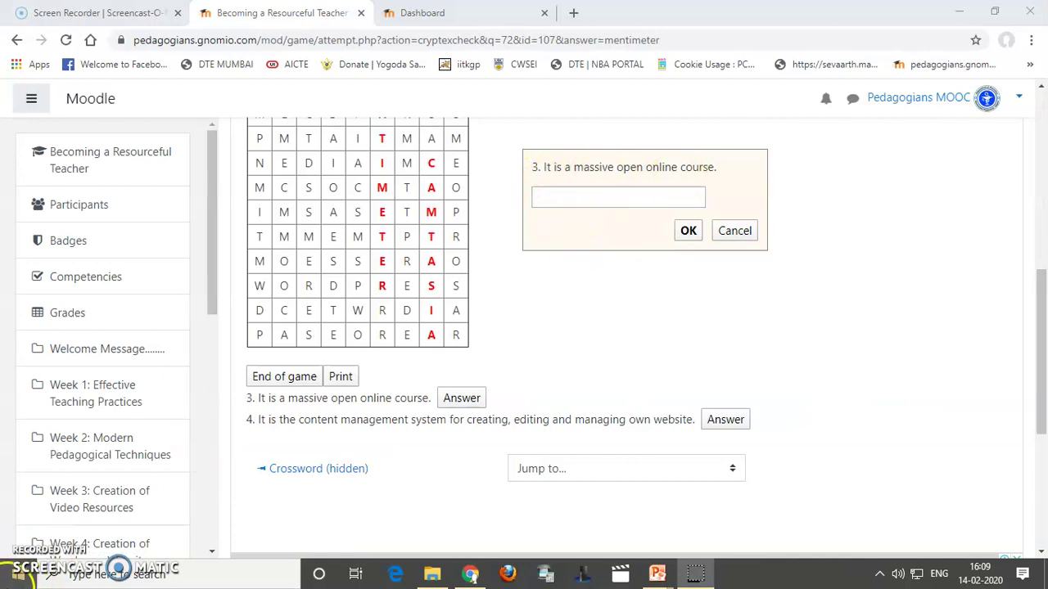
Answer the remaining cryptex clues with MOOC and WORDPRESS, and review the completed letter grid
{"action": "left_click", "coordinate": [687, 230]}
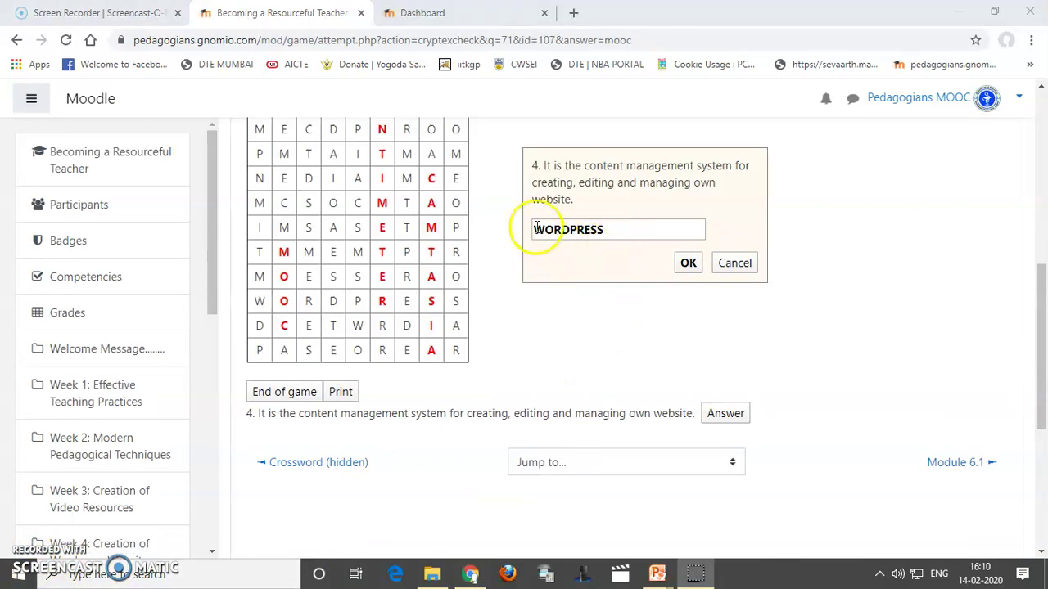
{"action": "left_click", "coordinate": [688, 263]}
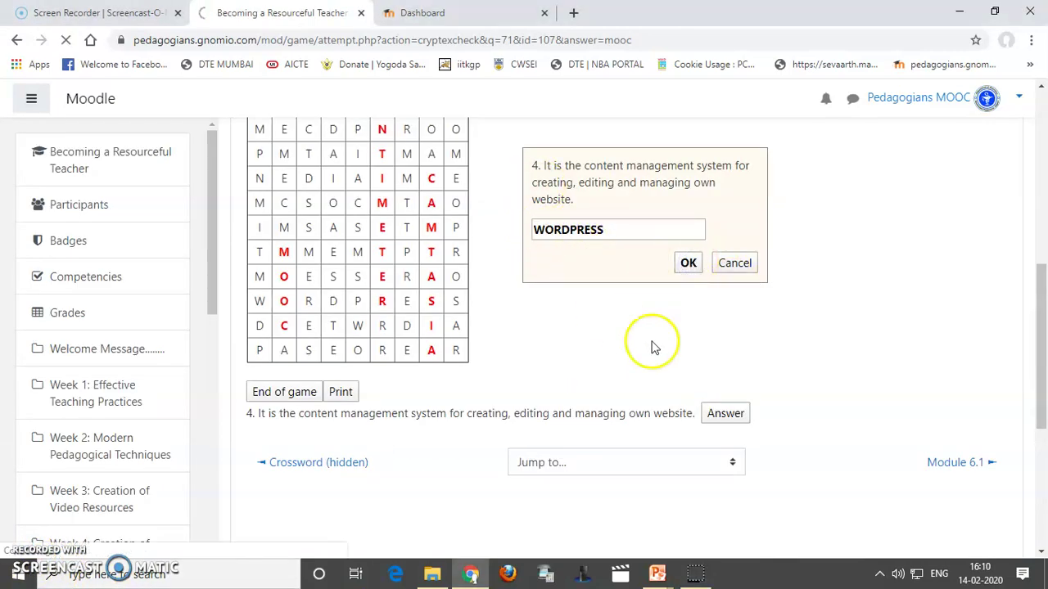
{"action": "scroll", "coordinate": [627, 463], "scroll_direction": "down", "scroll_amount": 5}
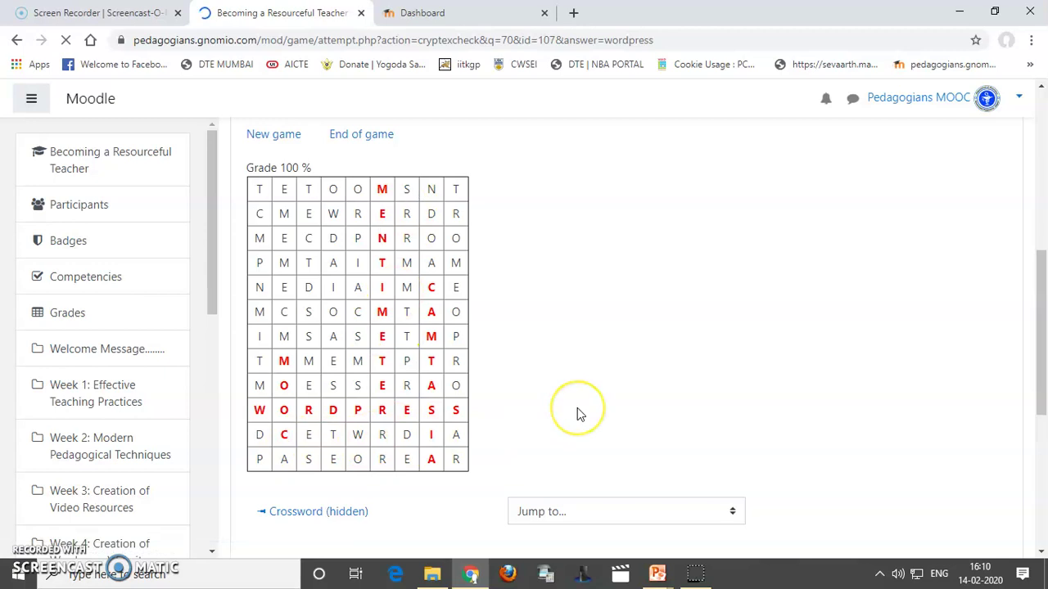
{"action": "scroll", "coordinate": [577, 415], "scroll_direction": "up", "scroll_amount": 2}
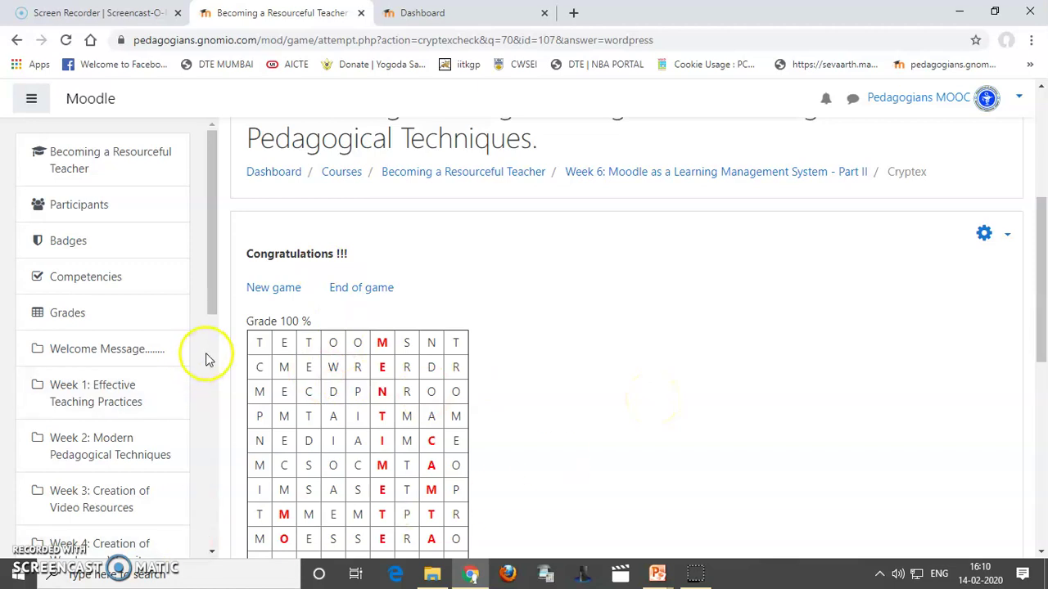
Add a Game - Millionaire activity to Week 6, opening its settings form
{"action": "scroll", "coordinate": [581, 447], "scroll_direction": "down", "scroll_amount": 2}
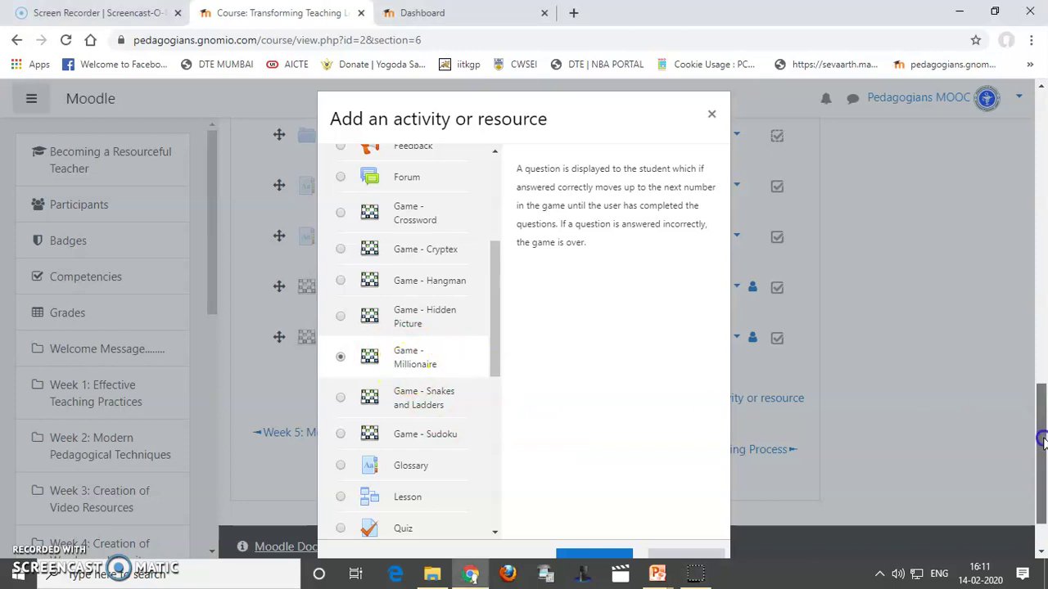
{"action": "scroll", "coordinate": [1043, 442], "scroll_direction": "down", "scroll_amount": 1}
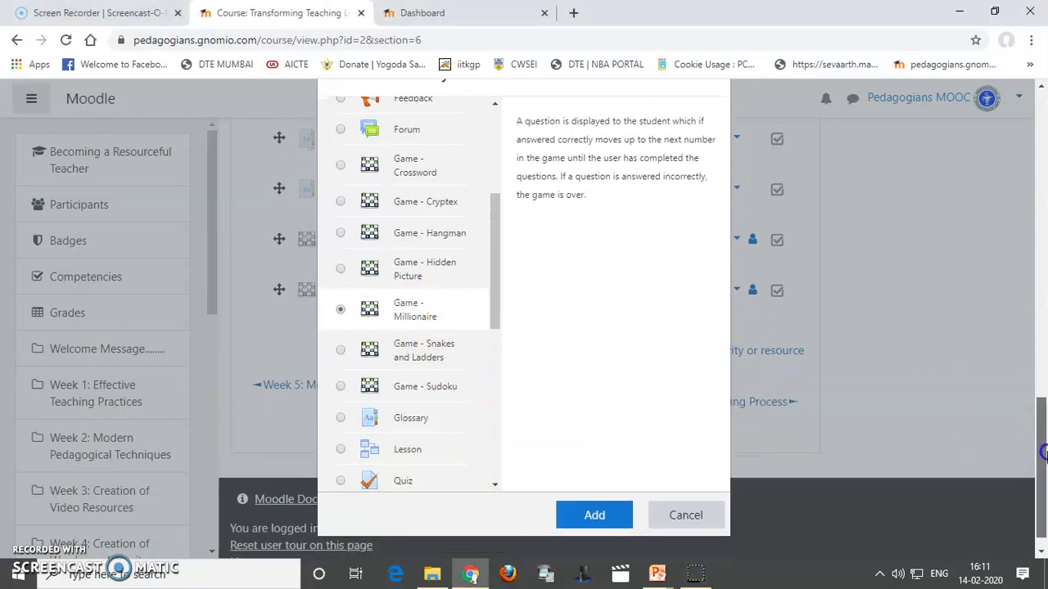
{"action": "left_click", "coordinate": [595, 518]}
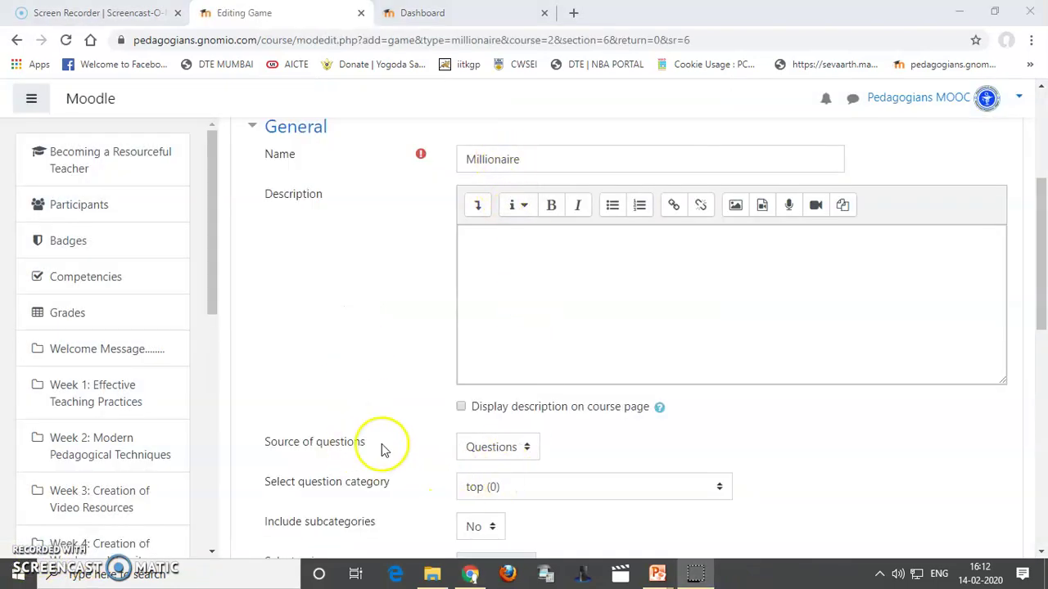
Keep Questions as the source of questions and choose the category Default for Becoming a Resourceful Teacher
{"action": "left_click", "coordinate": [528, 446]}
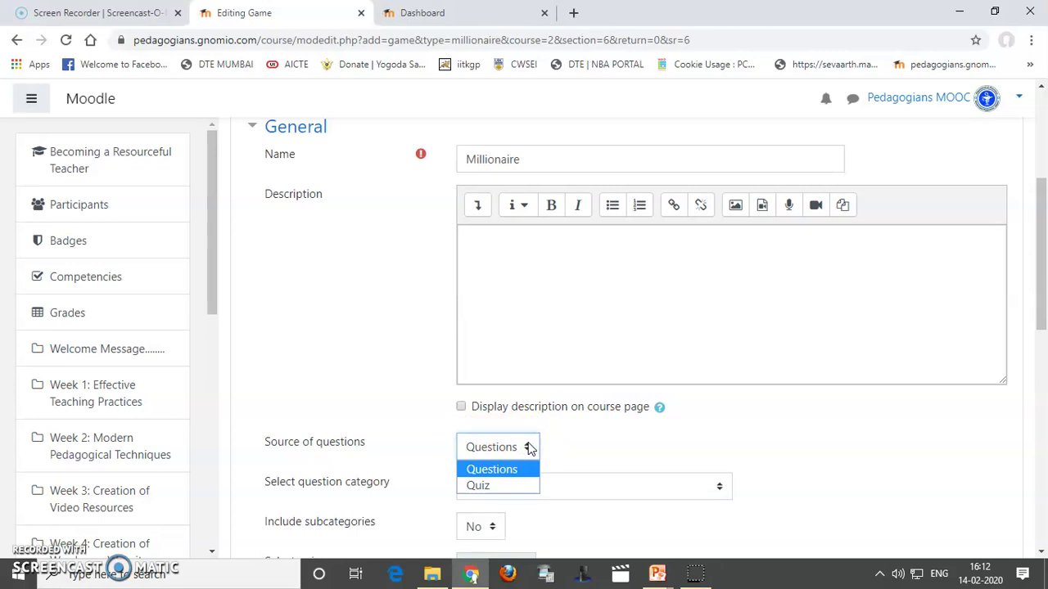
{"action": "left_click", "coordinate": [494, 478]}
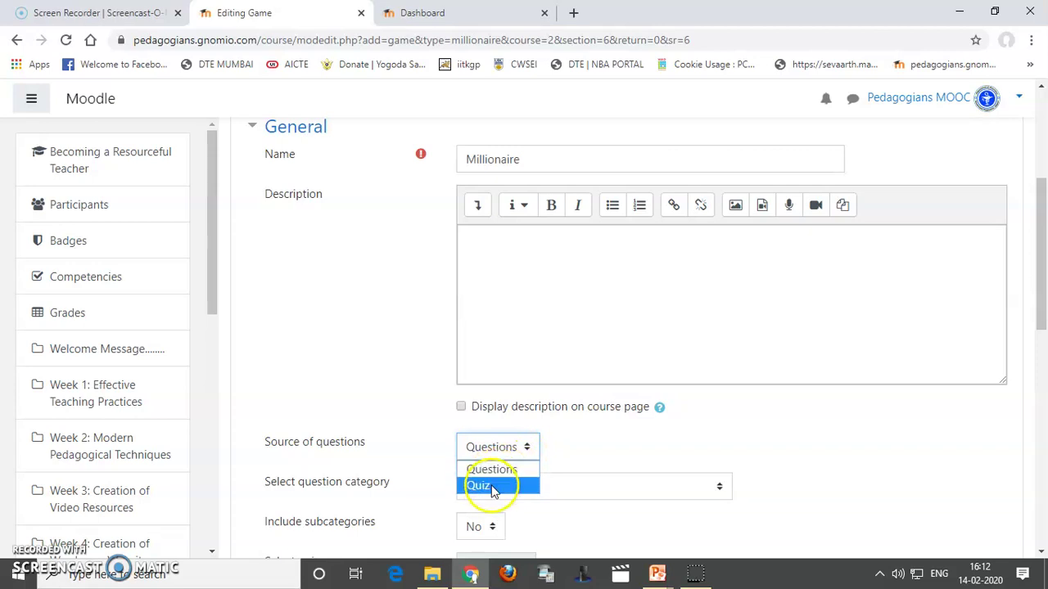
{"action": "left_click", "coordinate": [491, 472]}
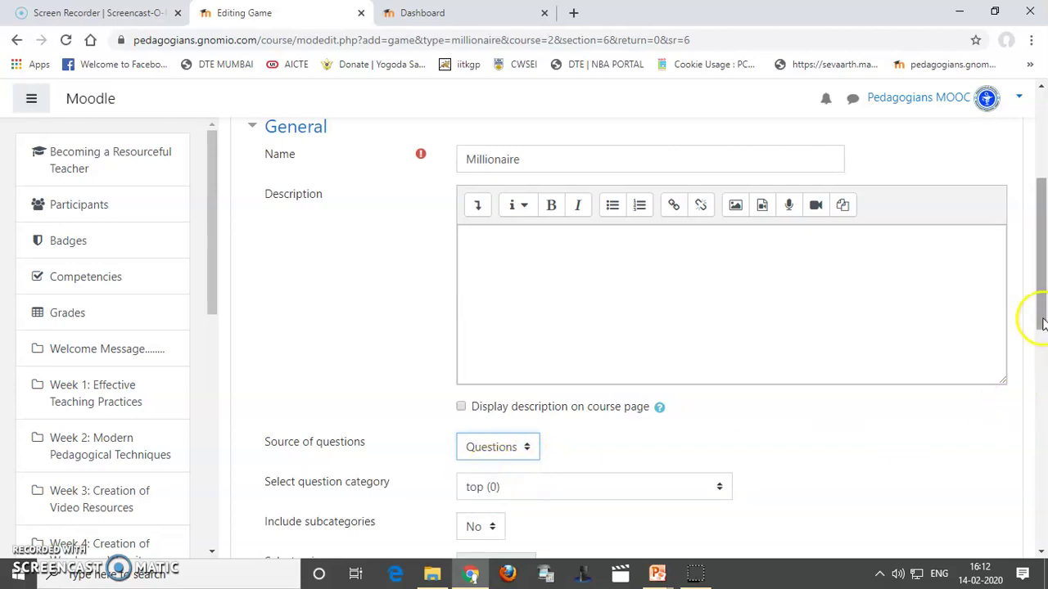
{"action": "scroll", "coordinate": [1032, 316], "scroll_direction": "down", "scroll_amount": 2}
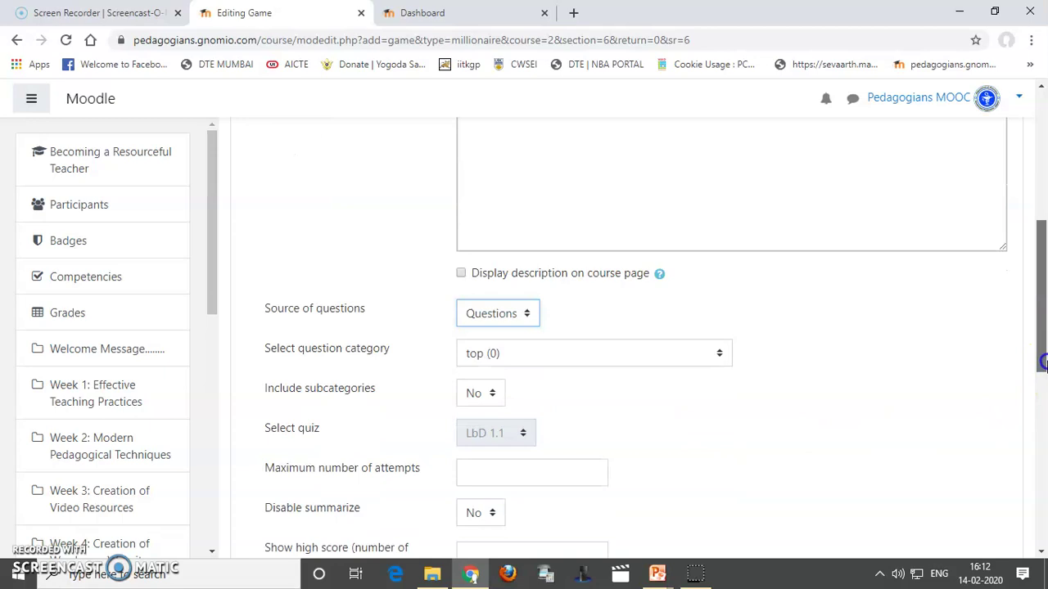
{"action": "left_click", "coordinate": [722, 351]}
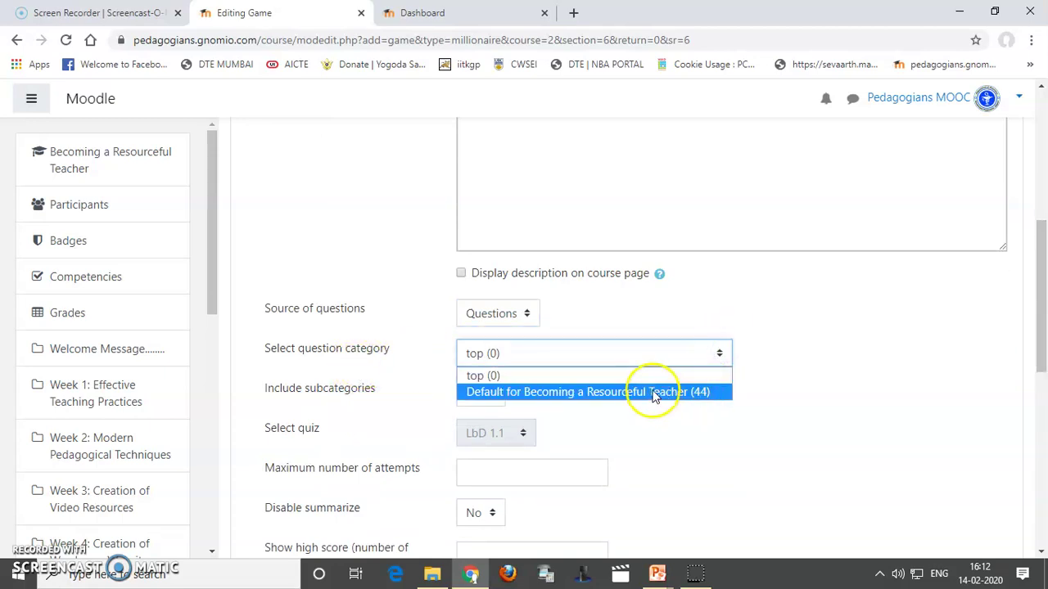
{"action": "left_click", "coordinate": [690, 394]}
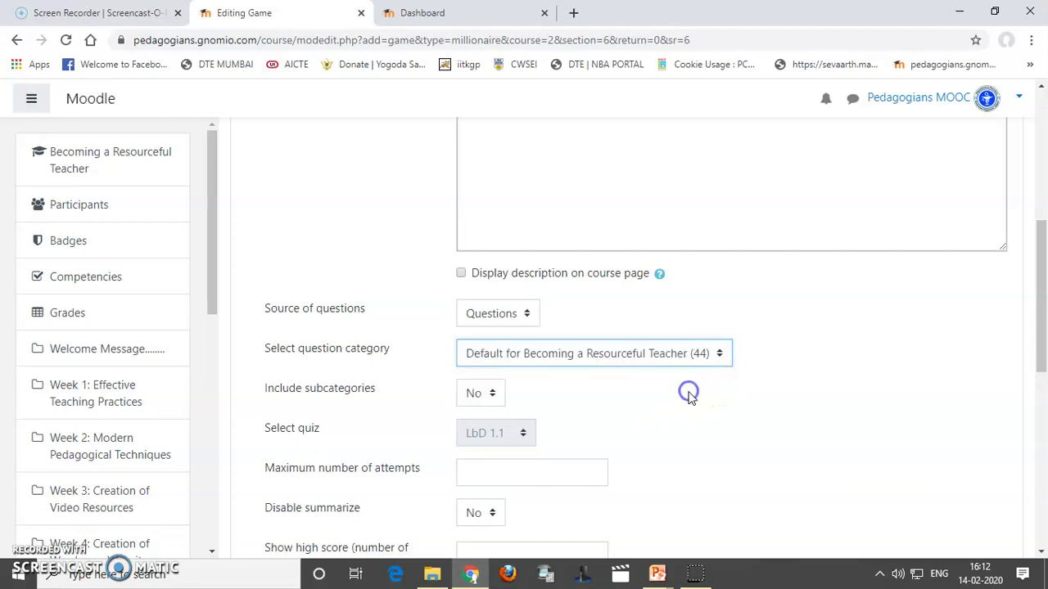
Expand the Millionaire options to review them, and save the game, returning to the course
{"action": "left_click_drag", "start_coordinate": [1042, 358], "coordinate": [1042, 484]}
{"action": "left_click", "coordinate": [342, 250]}
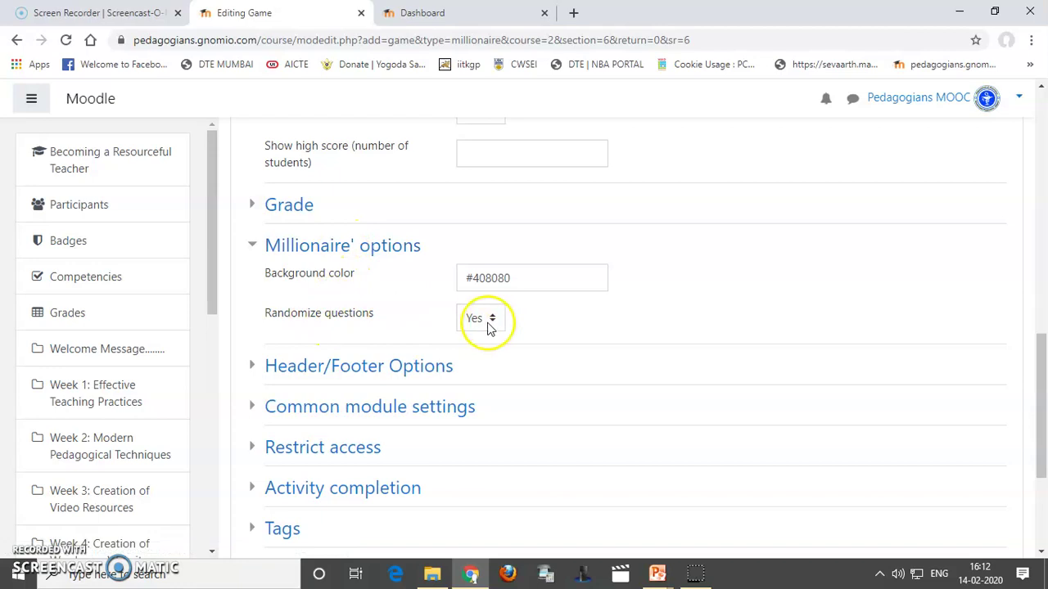
{"action": "scroll", "coordinate": [1035, 368], "scroll_direction": "down", "scroll_amount": 3}
{"action": "left_click", "coordinate": [555, 404]}
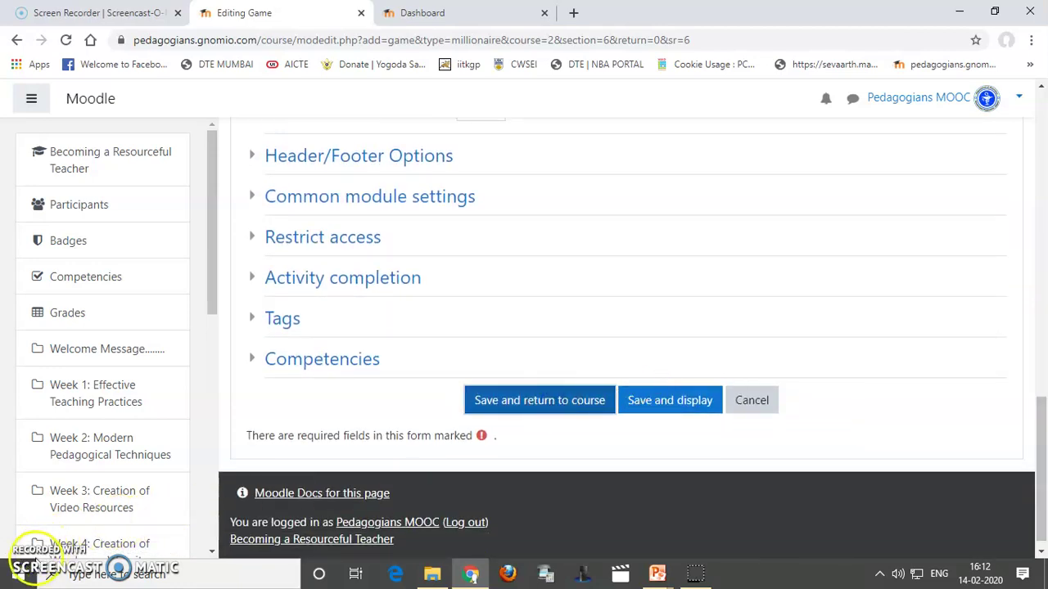
Start an attempt at the new Millionaire game and answer the group discussion question with Writing & Saying
{"action": "left_click", "coordinate": [348, 303]}
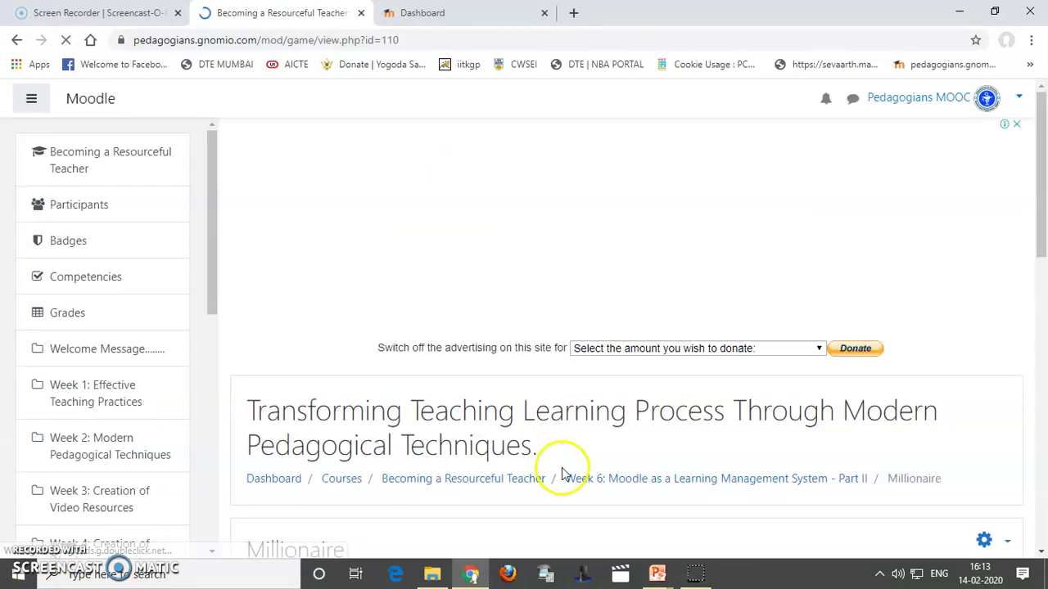
{"action": "scroll", "coordinate": [557, 473], "scroll_direction": "down", "scroll_amount": 4}
{"action": "left_click", "coordinate": [291, 364]}
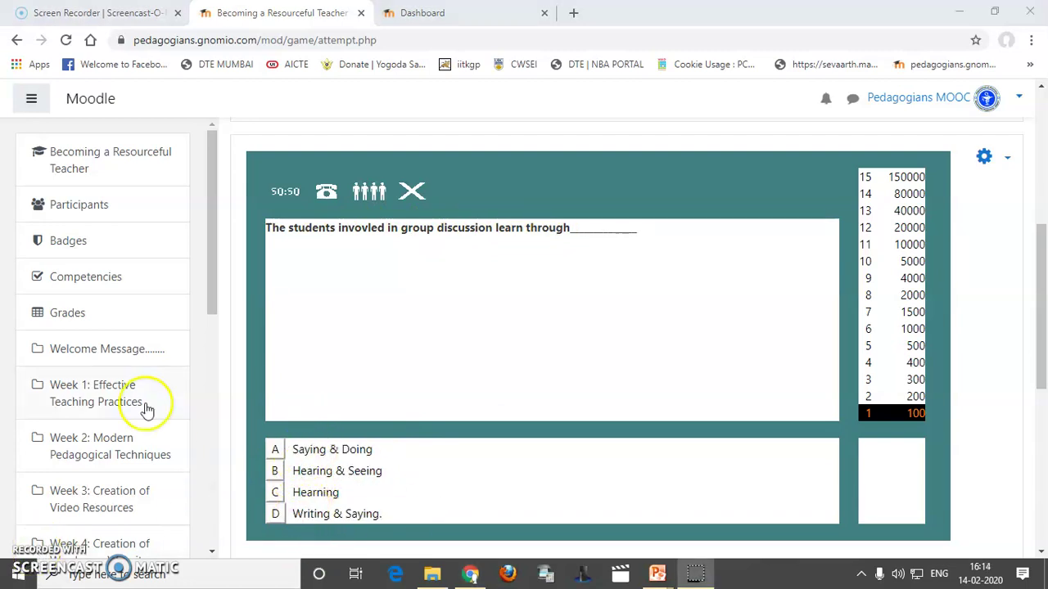
{"action": "left_click", "coordinate": [275, 514]}
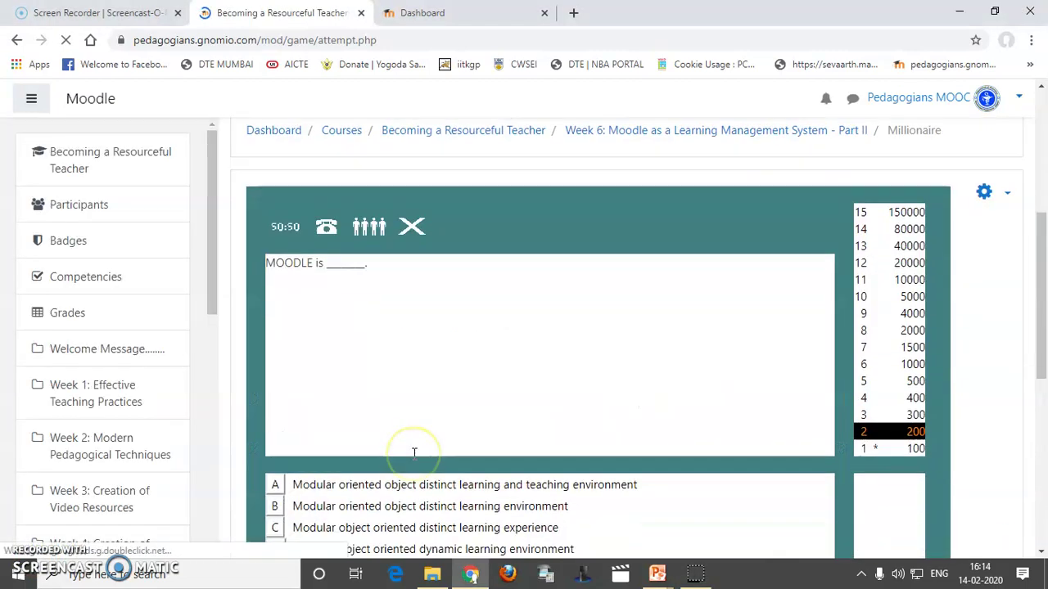
Use the 50:50 lifeline on the MOODLE question and answer it with Modular object oriented dynamic learning environment
{"action": "scroll", "coordinate": [380, 437], "scroll_direction": "down", "scroll_amount": 2}
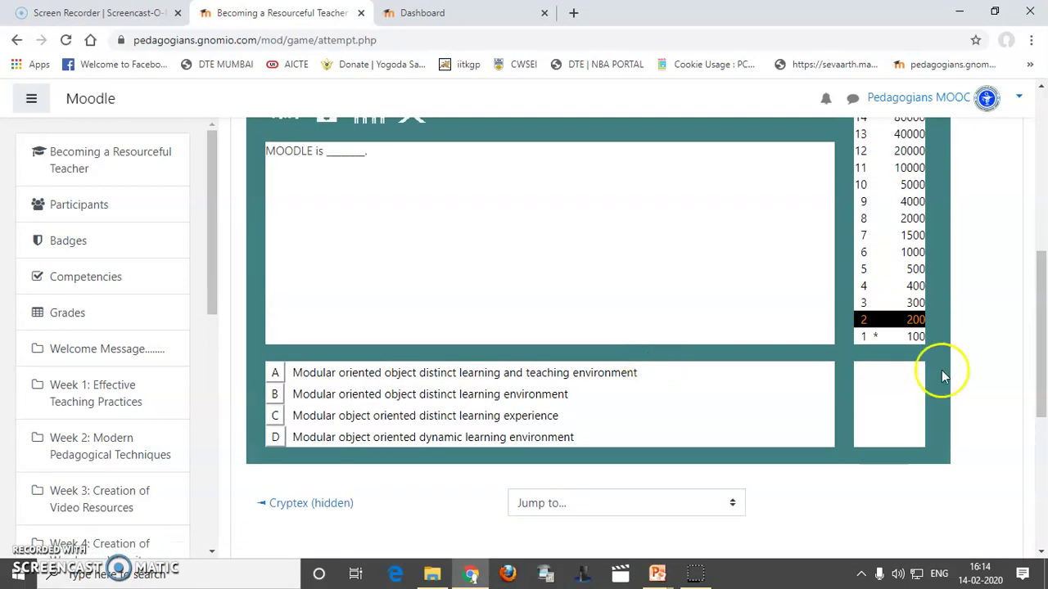
{"action": "scroll", "coordinate": [778, 385], "scroll_direction": "up", "scroll_amount": 1}
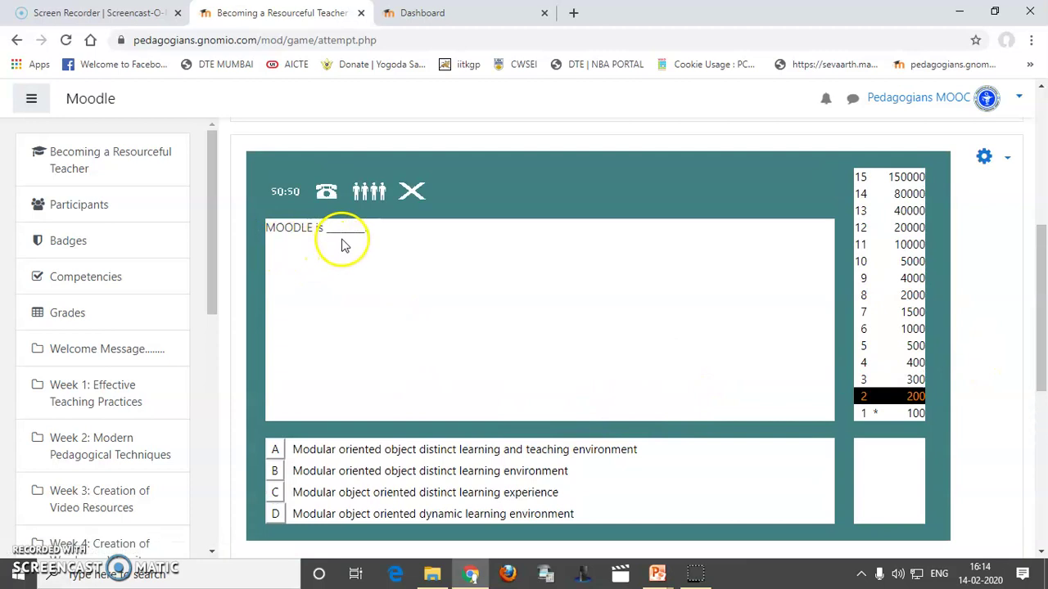
{"action": "left_click", "coordinate": [330, 446]}
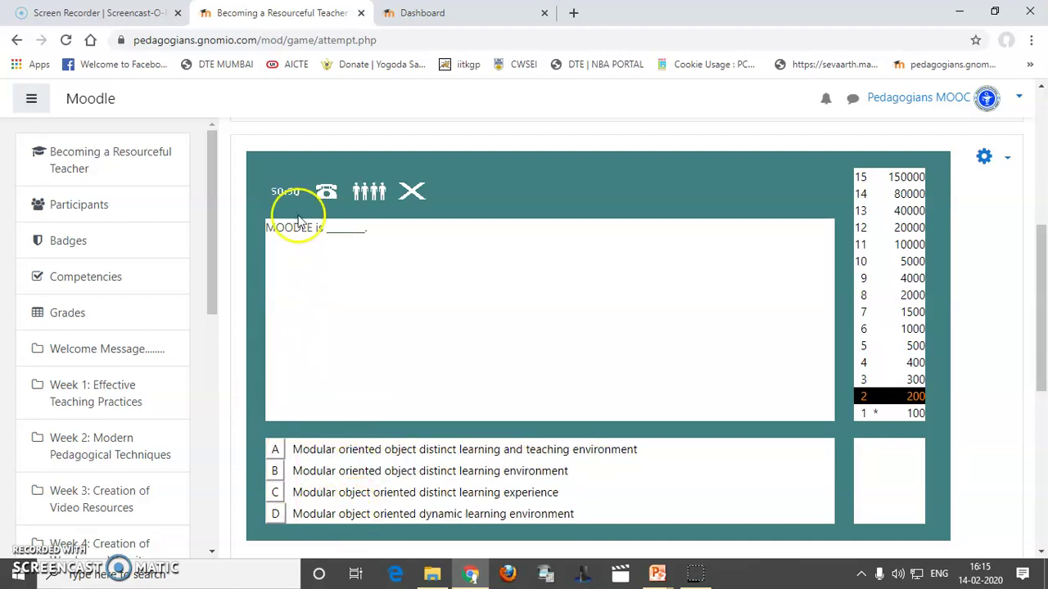
{"action": "left_click", "coordinate": [287, 194]}
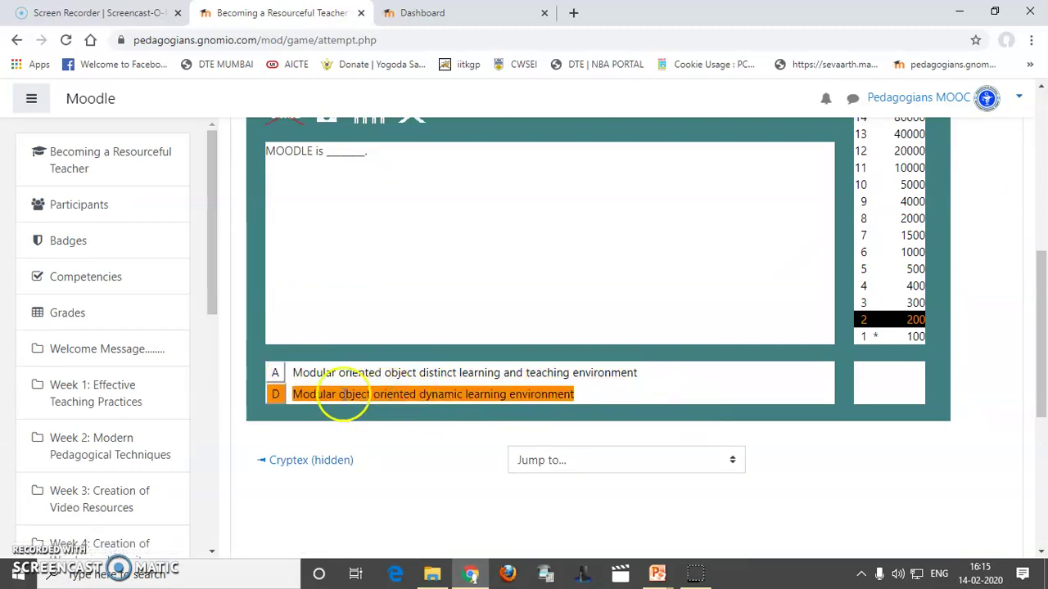
{"action": "left_click", "coordinate": [276, 395]}
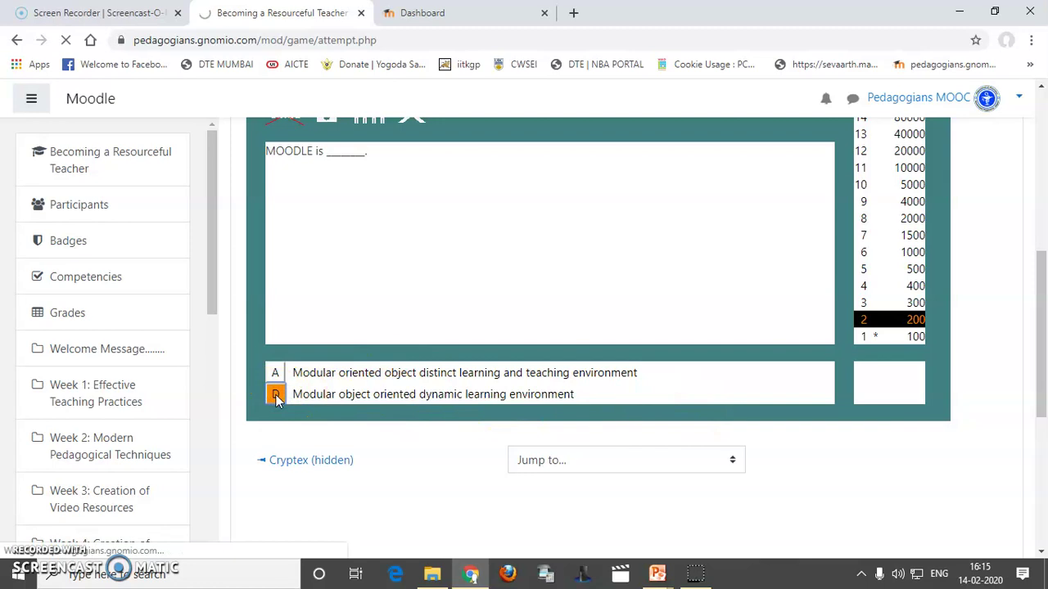
Read the third question about creating a video (LeD) with its four options, and use the telephone lifeline
{"action": "scroll", "coordinate": [464, 466], "scroll_direction": "down", "scroll_amount": 2}
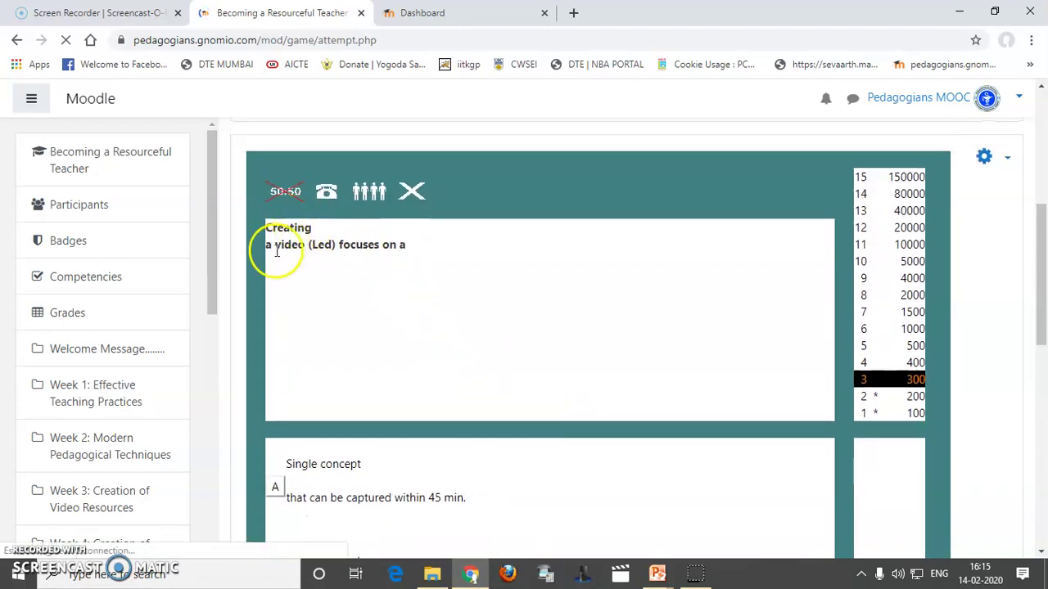
{"action": "scroll", "coordinate": [427, 340], "scroll_direction": "down", "scroll_amount": 2}
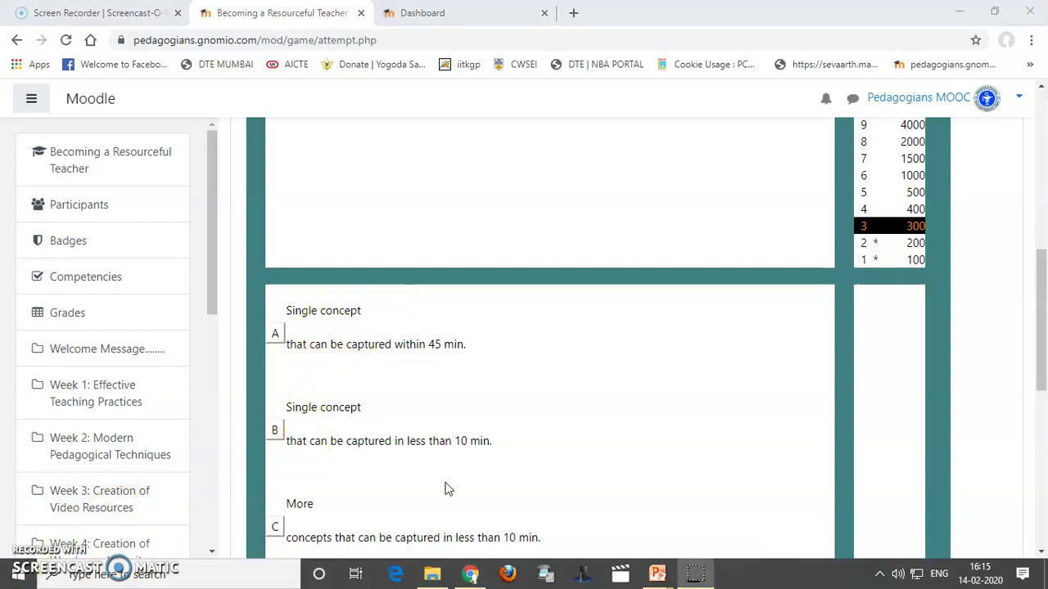
{"action": "left_click_drag", "start_coordinate": [1045, 391], "coordinate": [1042, 432]}
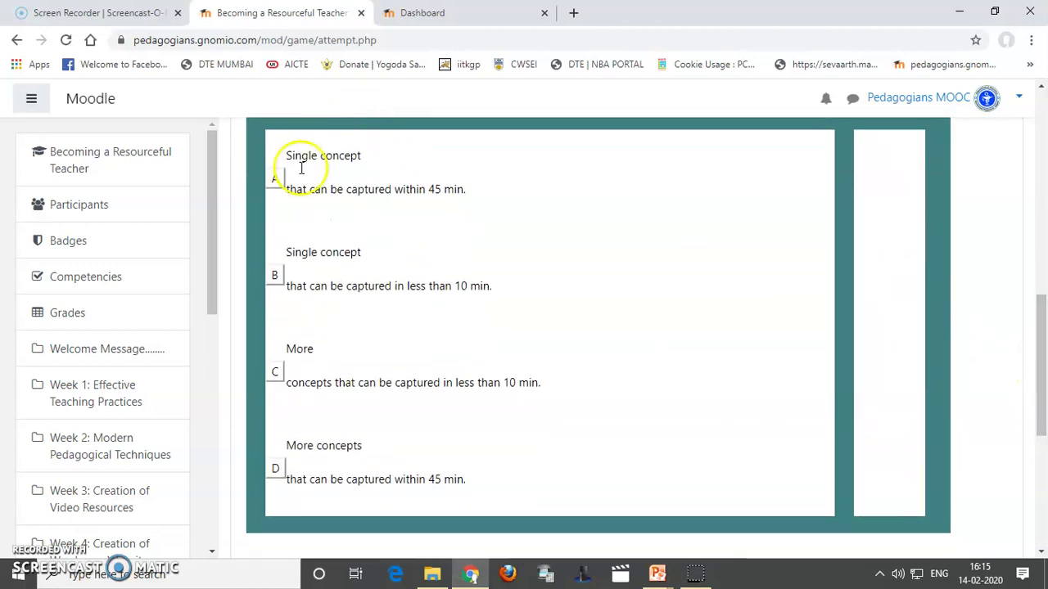
{"action": "left_click_drag", "start_coordinate": [1042, 356], "coordinate": [1041, 241]}
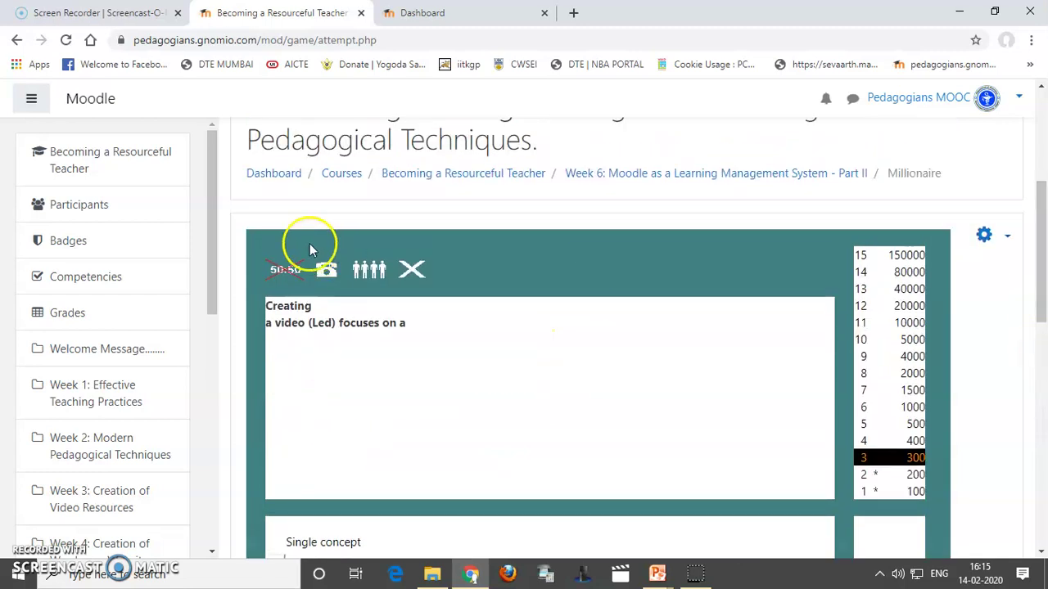
{"action": "left_click", "coordinate": [325, 271]}
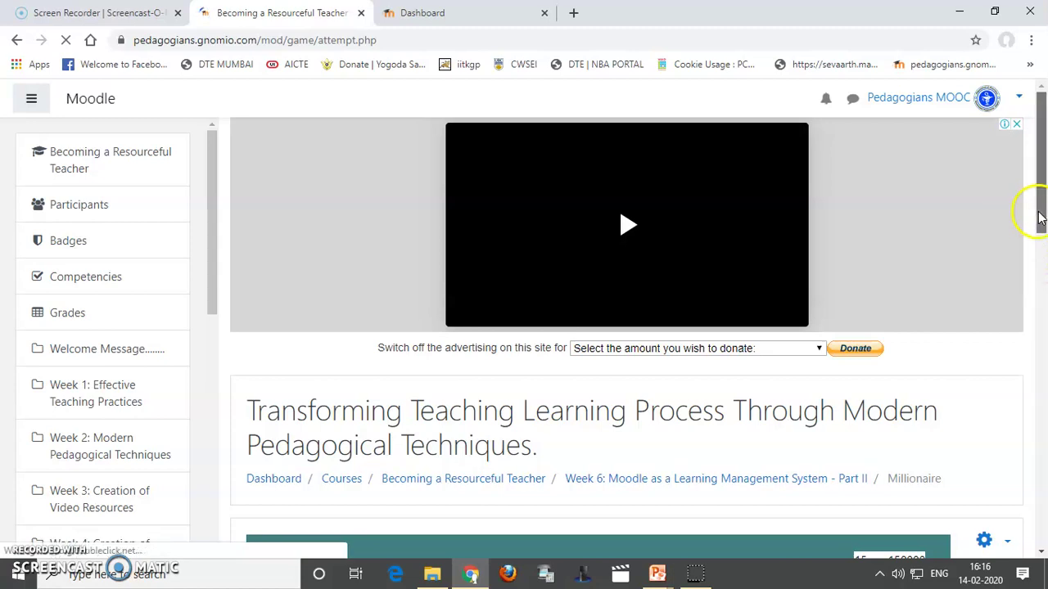
Answer the Millionaire question on assessment and evaluation of students with "reinforce teaching learning process"
{"action": "left_click_drag", "start_coordinate": [1038, 214], "coordinate": [1041, 416]}
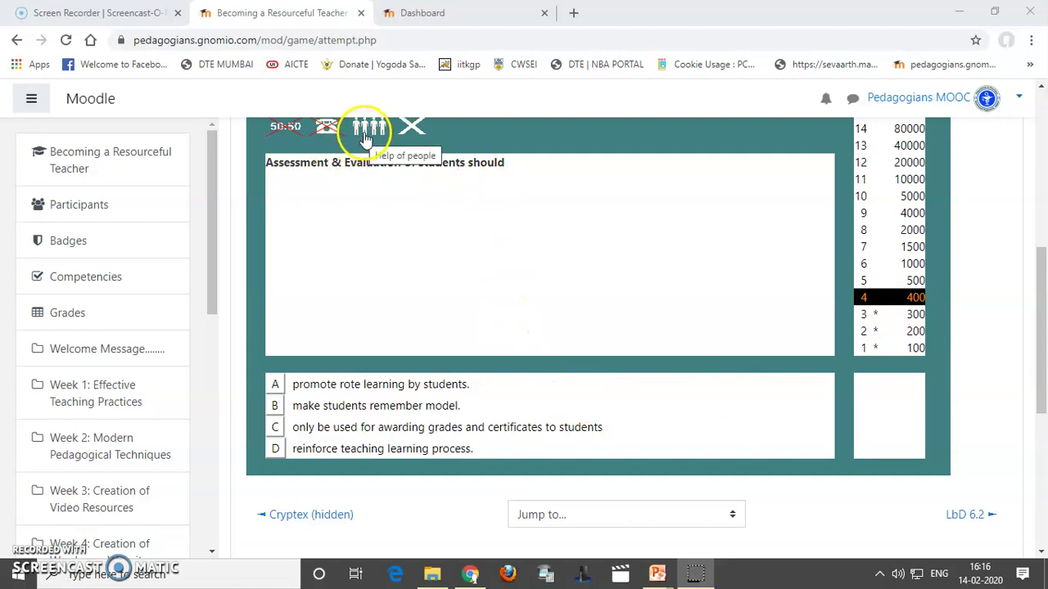
{"action": "left_click", "coordinate": [370, 135]}
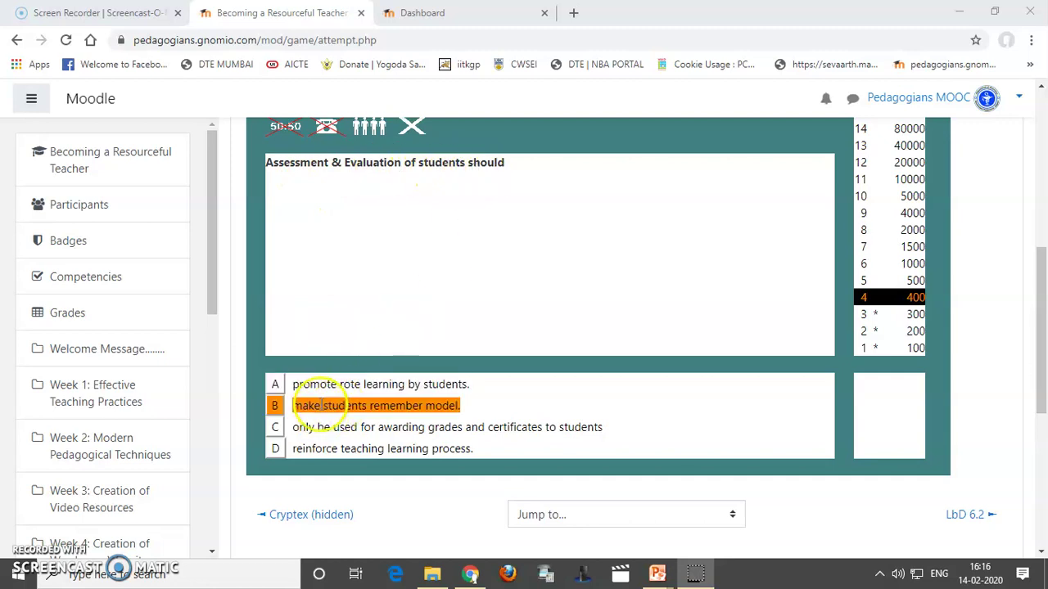
{"action": "left_click", "coordinate": [393, 406]}
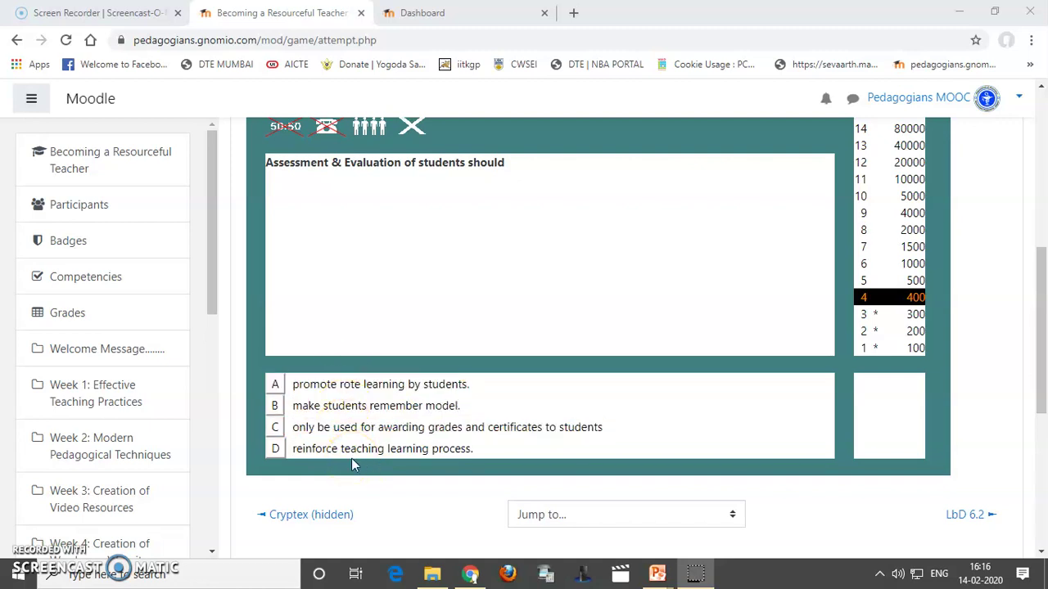
{"action": "left_click", "coordinate": [279, 453]}
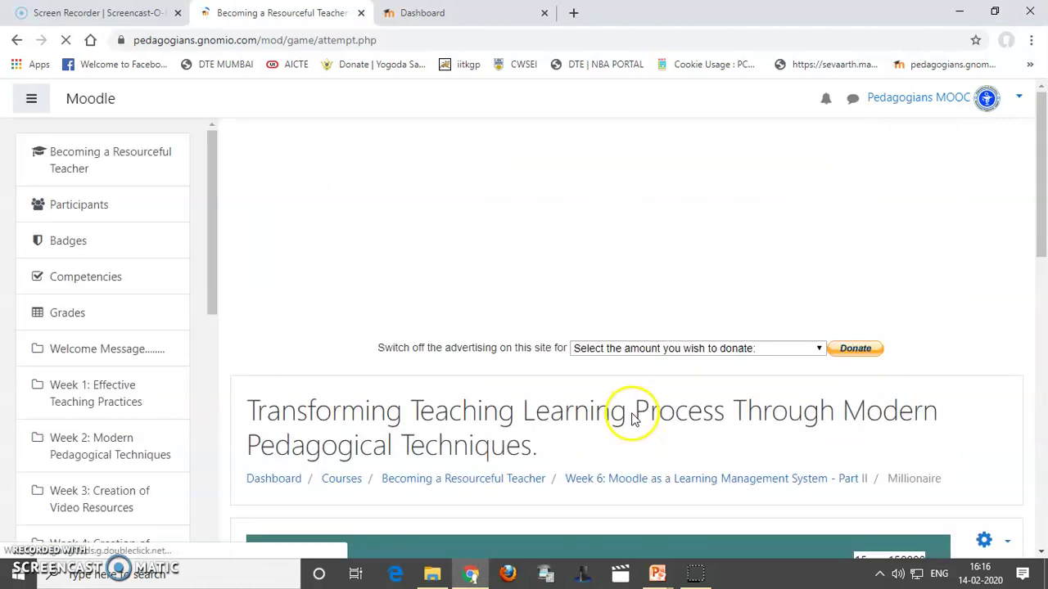
Use the Help of people lifeline on the collaborative learning question and answer it with Active learning
{"action": "scroll", "coordinate": [631, 414], "scroll_direction": "down", "scroll_amount": 5}
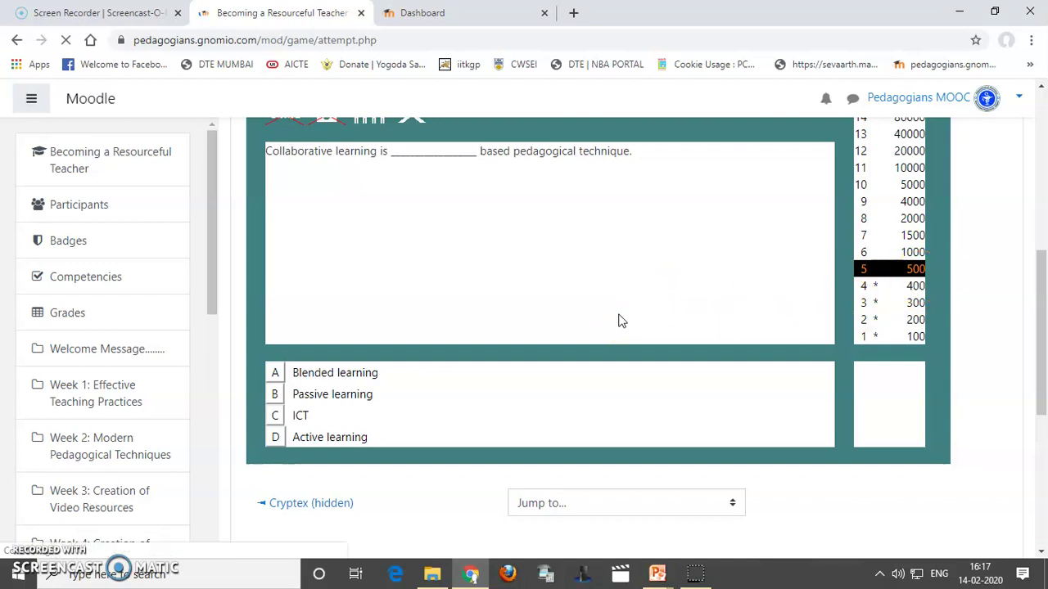
{"action": "scroll", "coordinate": [618, 321], "scroll_direction": "down", "scroll_amount": 1}
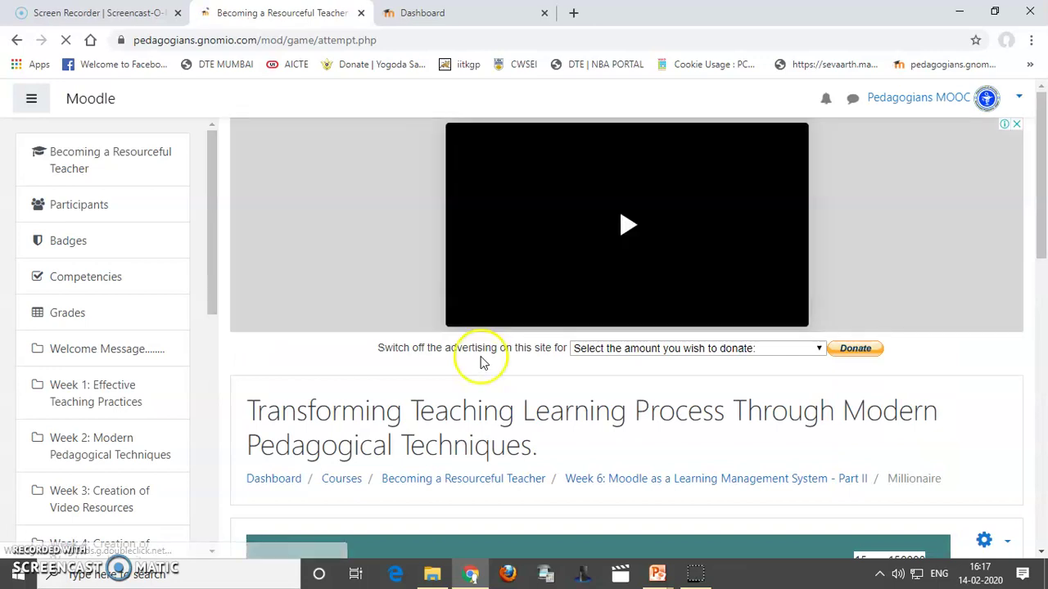
{"action": "scroll", "coordinate": [480, 360], "scroll_direction": "down", "scroll_amount": 4}
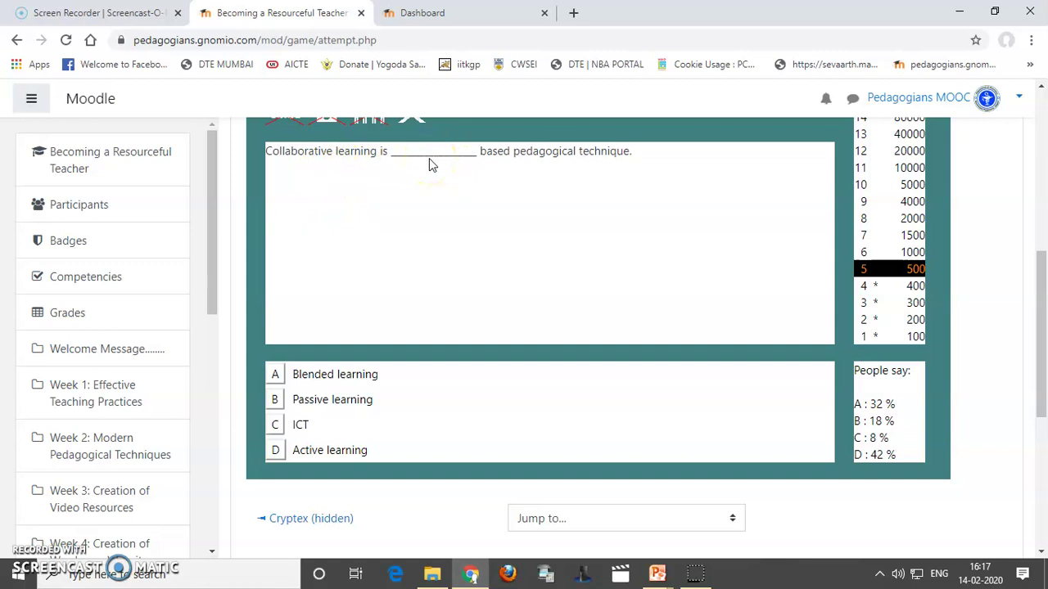
{"action": "left_click", "coordinate": [275, 452]}
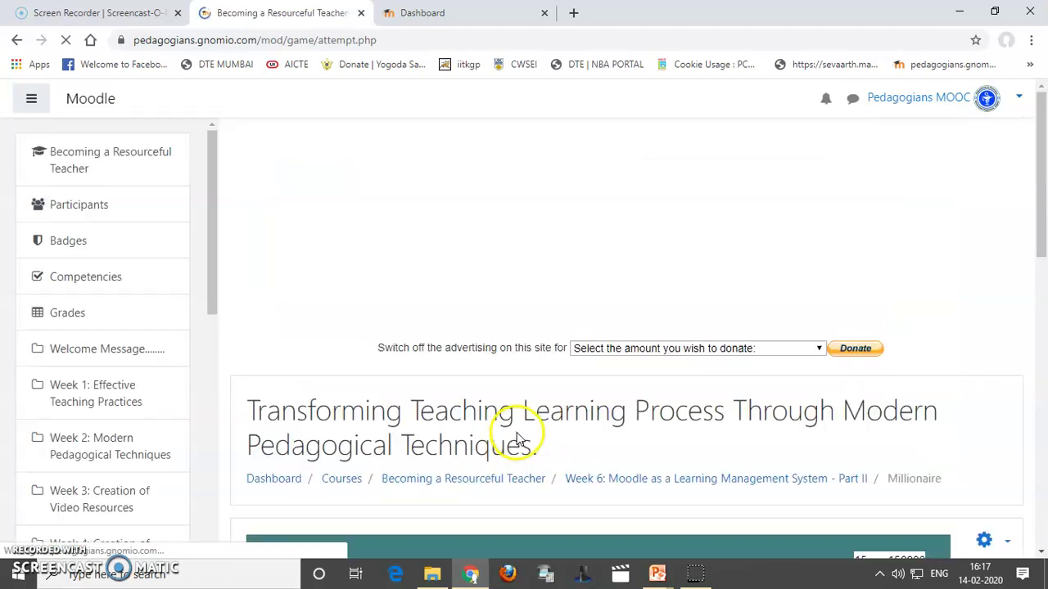
{"action": "scroll", "coordinate": [516, 433], "scroll_direction": "down", "scroll_amount": 5}
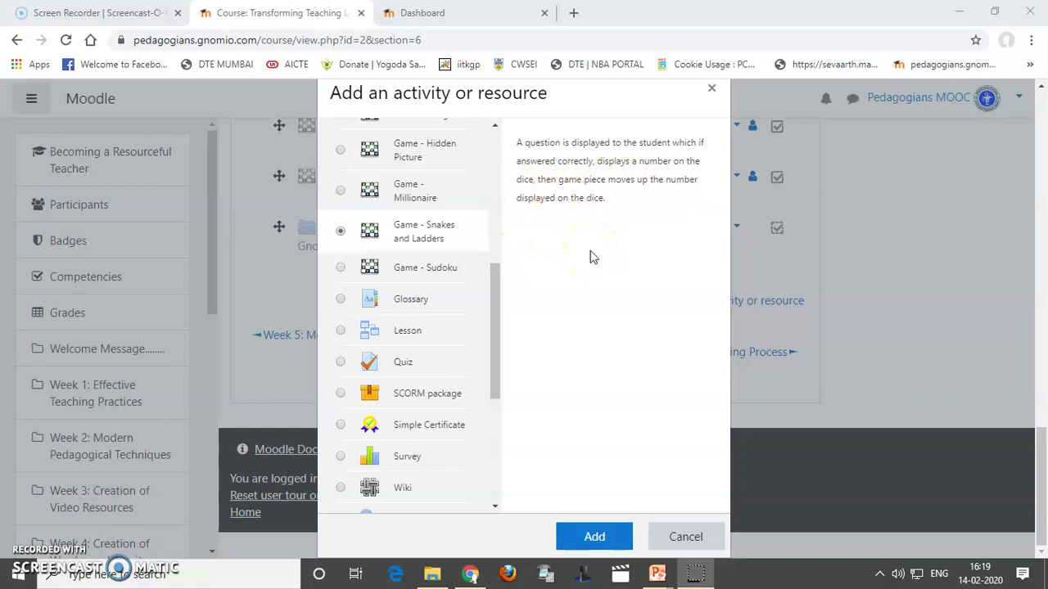
Add a Snakes and Ladders game using Questions as its source and the category Default for Becoming a Resourceful Teacher
{"action": "left_click", "coordinate": [586, 536]}
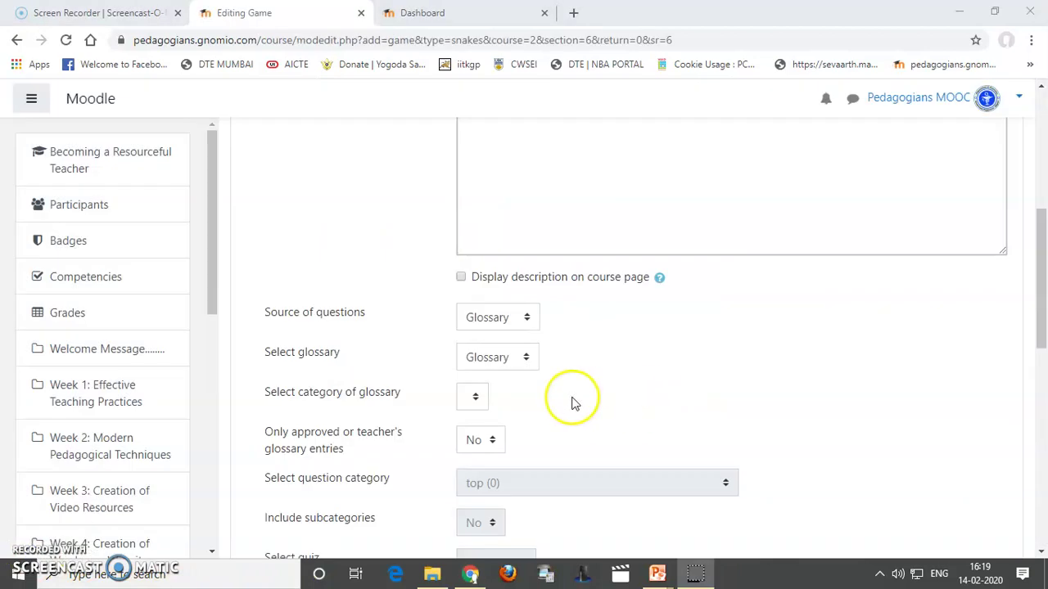
{"action": "left_click", "coordinate": [528, 323]}
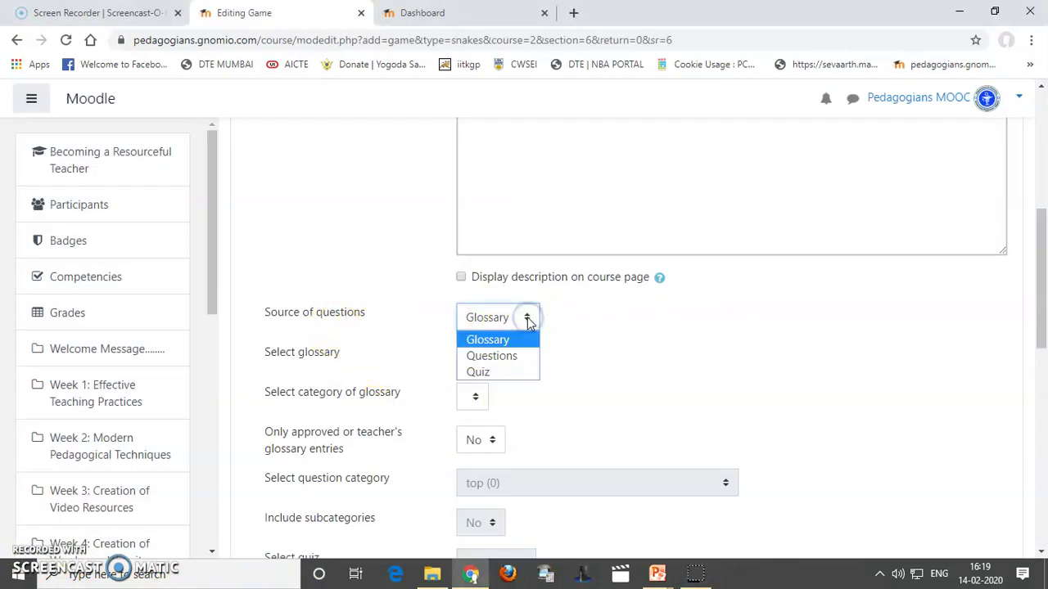
{"action": "left_click", "coordinate": [508, 359]}
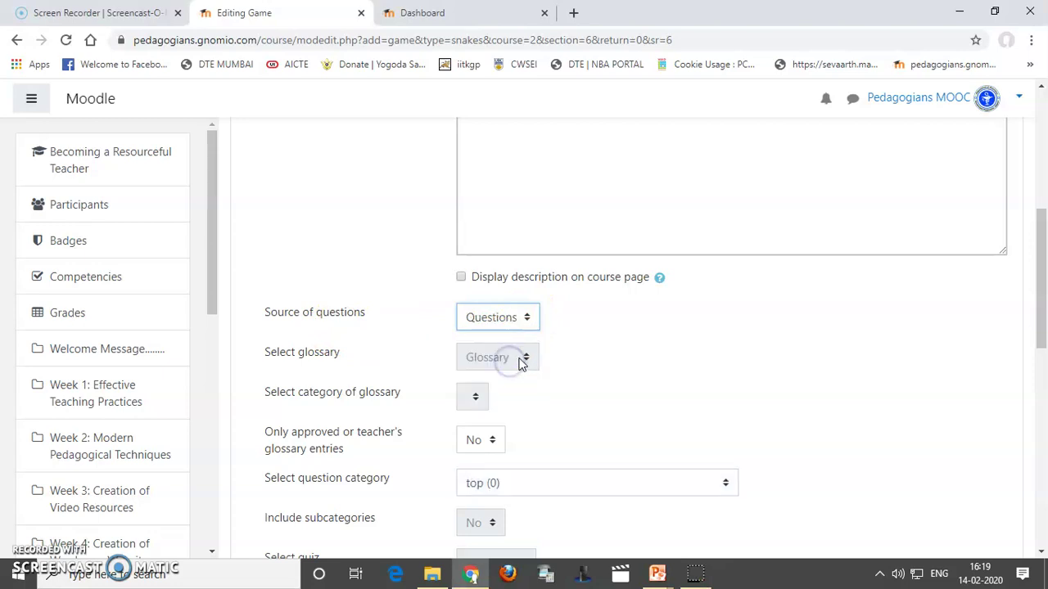
{"action": "scroll", "coordinate": [573, 410], "scroll_direction": "down", "scroll_amount": 2}
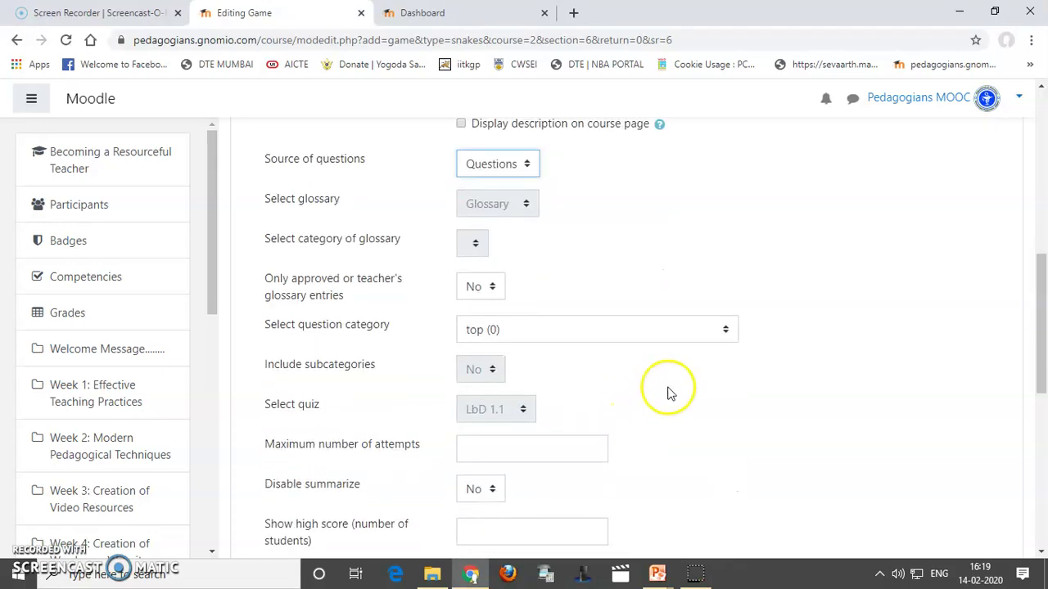
{"action": "left_click", "coordinate": [724, 329]}
{"action": "left_click", "coordinate": [705, 370]}
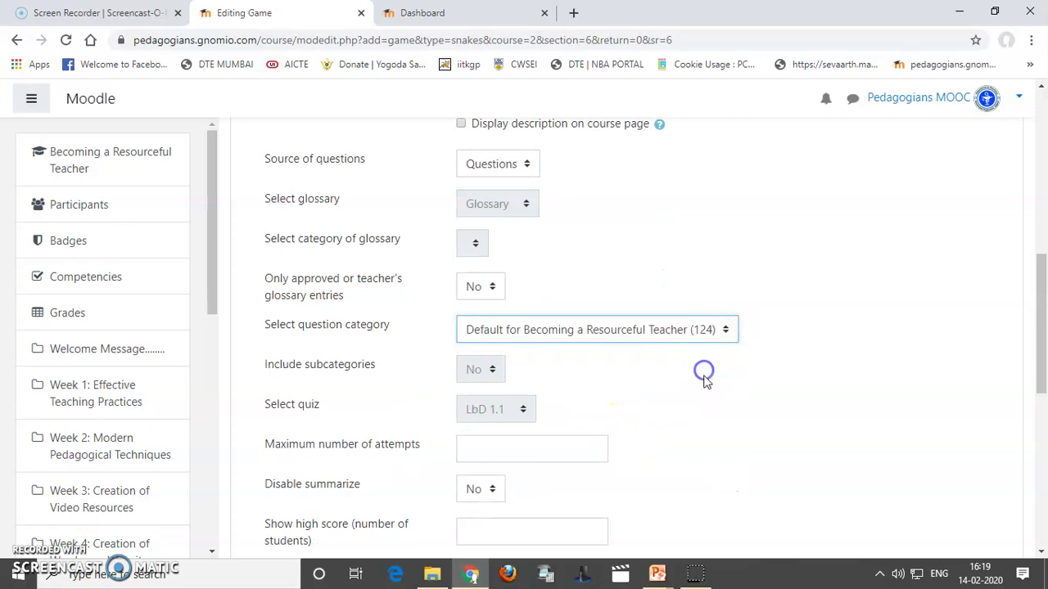
{"action": "scroll", "coordinate": [711, 421], "scroll_direction": "down", "scroll_amount": 2}
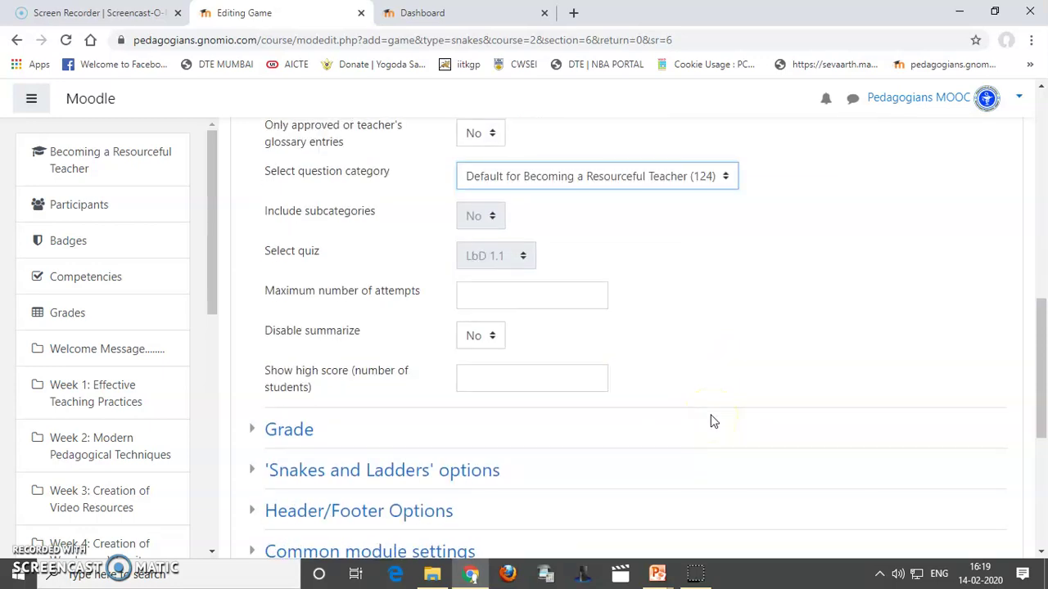
Set the Snakes and Ladders background to 8x8 - 4 Snakes - 4 Ladders and save the game to try it out
{"action": "scroll", "coordinate": [710, 421], "scroll_direction": "up", "scroll_amount": 1}
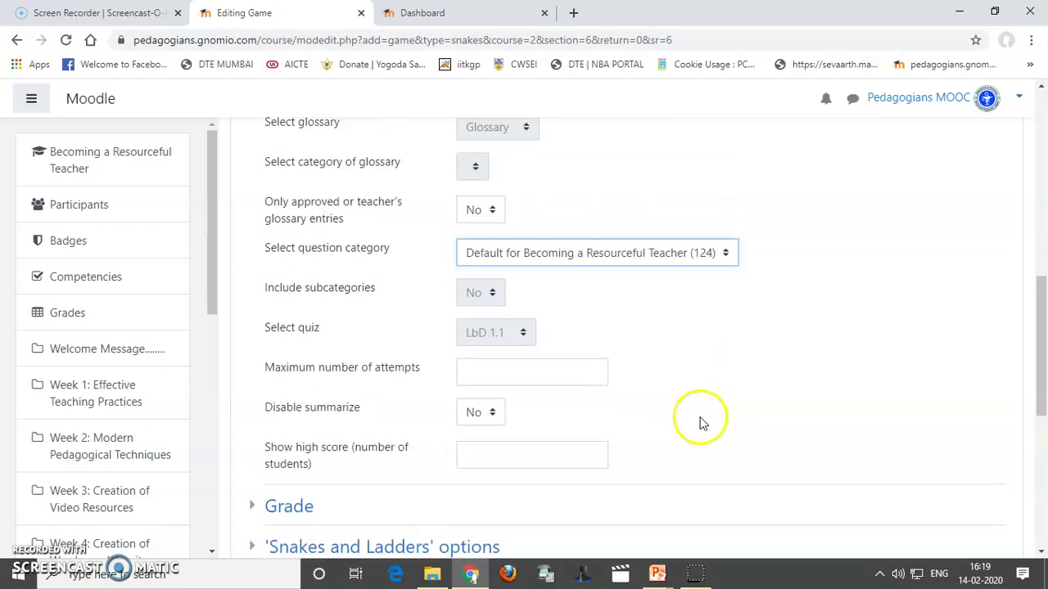
{"action": "scroll", "coordinate": [704, 421], "scroll_direction": "down", "scroll_amount": 2}
{"action": "scroll", "coordinate": [705, 424], "scroll_direction": "down", "scroll_amount": 1}
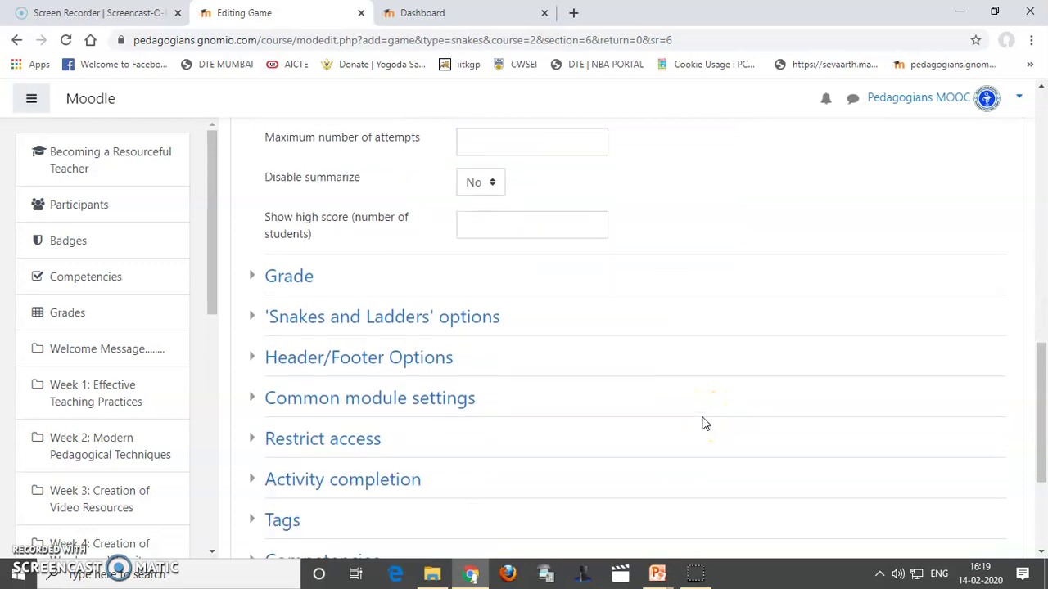
{"action": "left_click", "coordinate": [415, 327]}
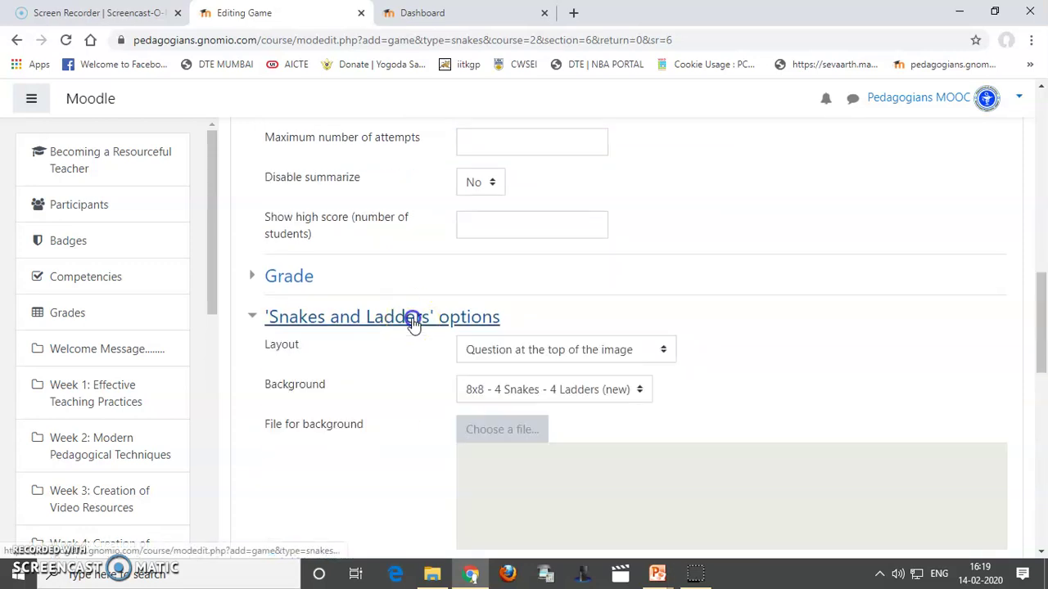
{"action": "left_click", "coordinate": [632, 390]}
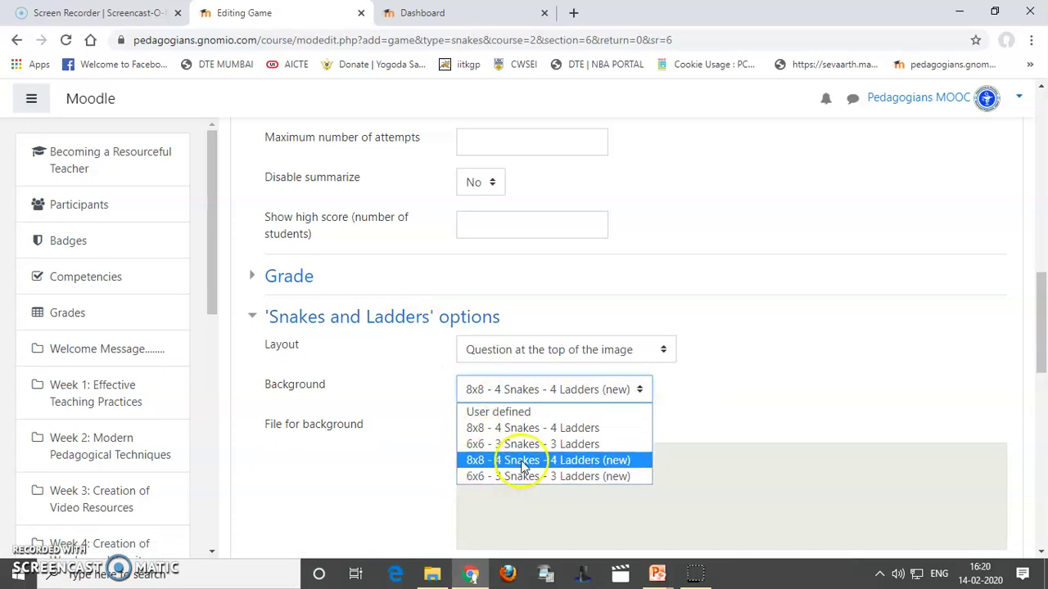
{"action": "left_click", "coordinate": [480, 428]}
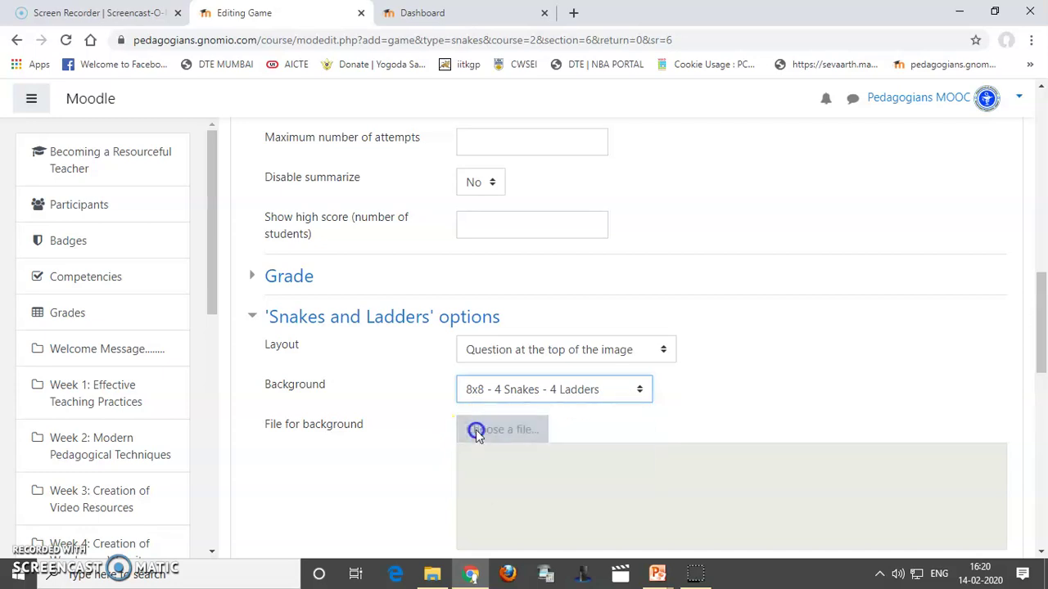
{"action": "scroll", "coordinate": [397, 446], "scroll_direction": "down", "scroll_amount": 8}
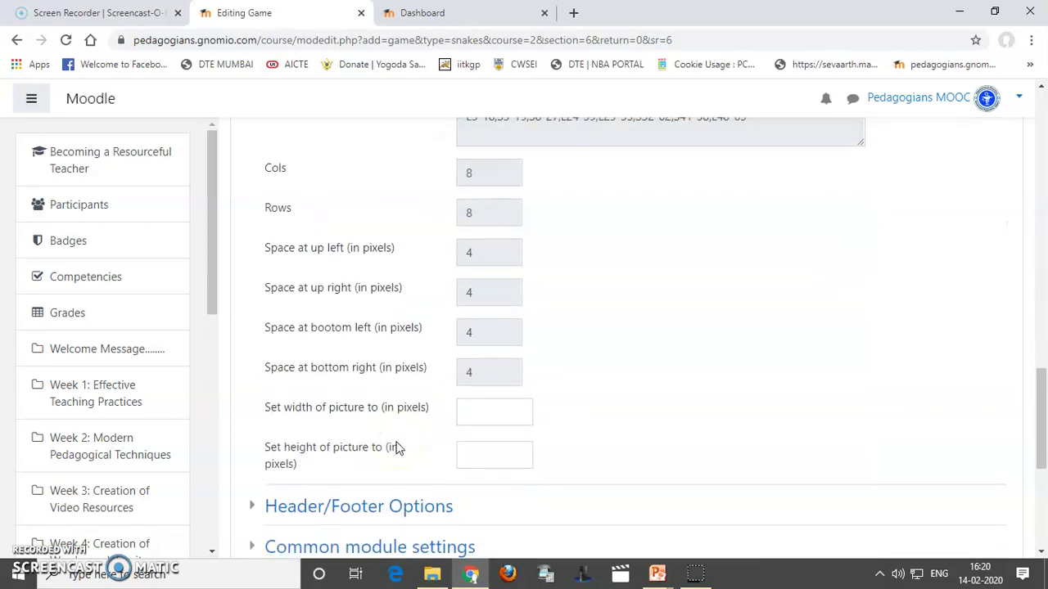
{"action": "left_click", "coordinate": [495, 524]}
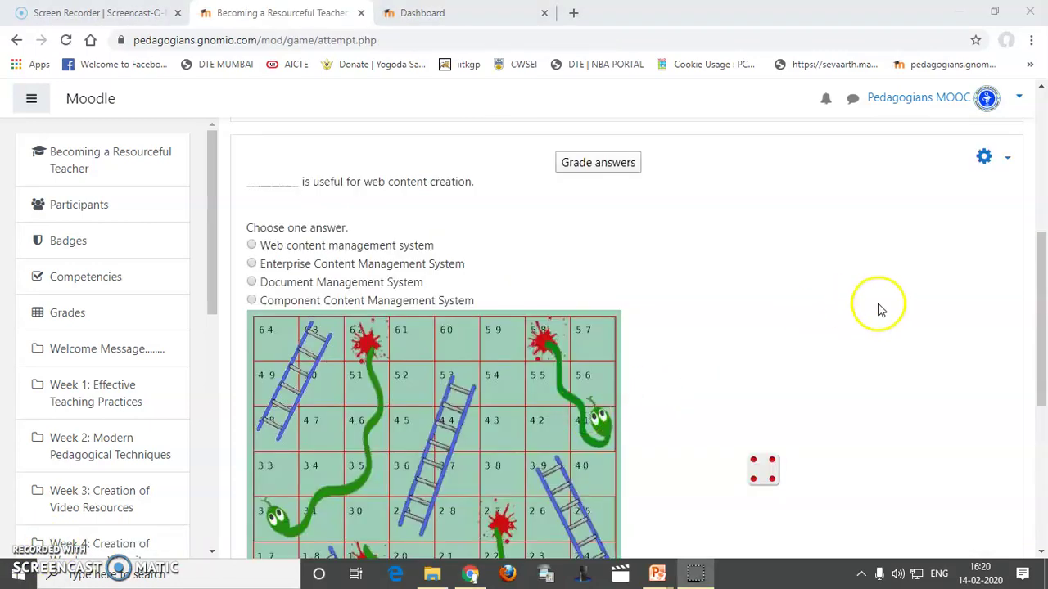
Answer the web content creation question with Web content management system, grade it, and check the board and next question
{"action": "left_click_drag", "start_coordinate": [1036, 347], "coordinate": [1015, 360]}
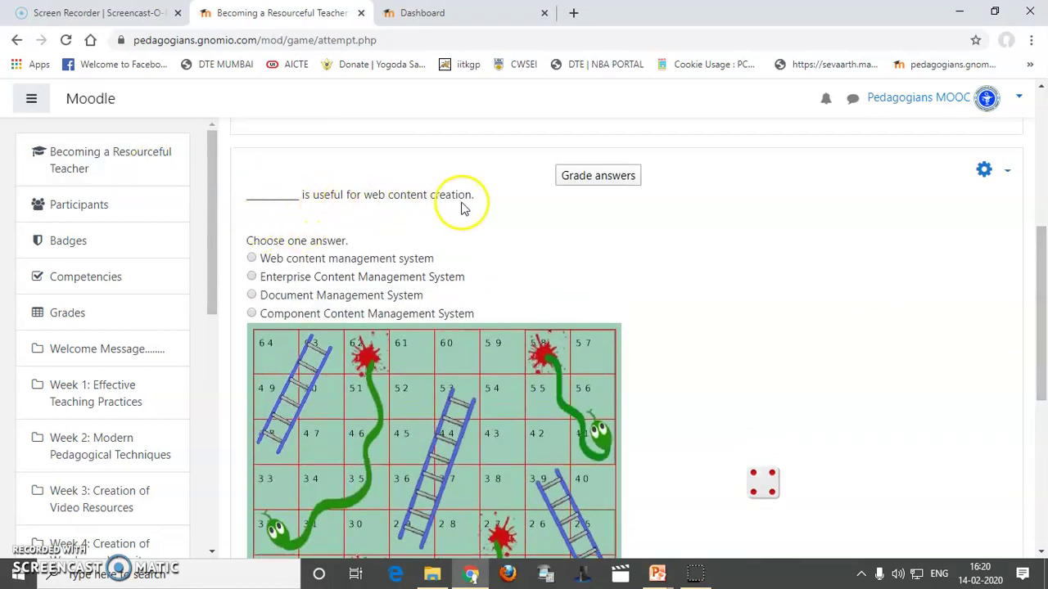
{"action": "left_click", "coordinate": [252, 260]}
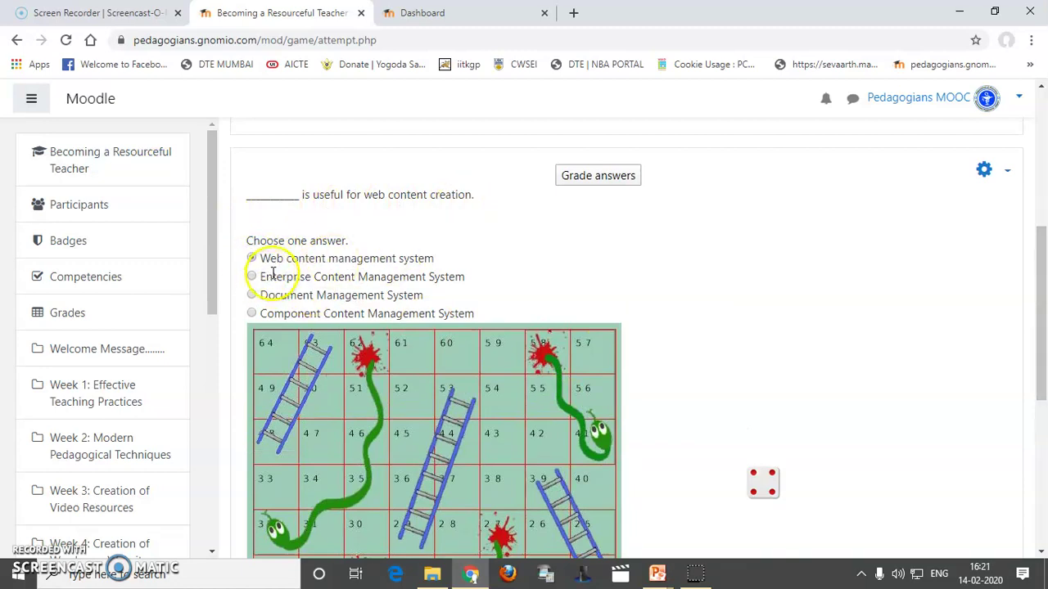
{"action": "scroll", "coordinate": [676, 447], "scroll_direction": "down", "scroll_amount": 1}
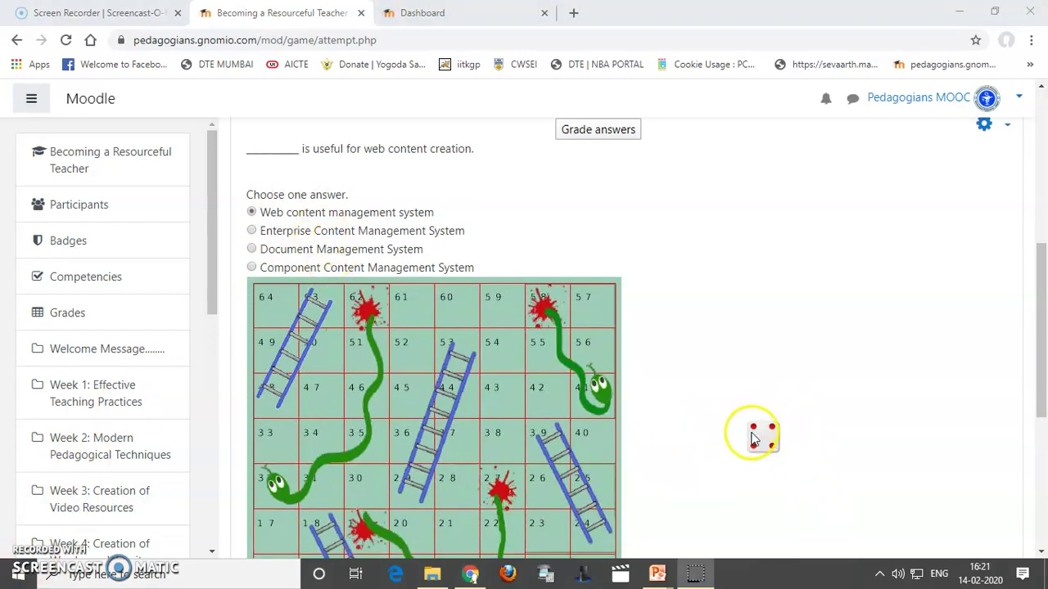
{"action": "left_click", "coordinate": [1043, 403]}
{"action": "scroll", "coordinate": [1043, 409], "scroll_direction": "down", "scroll_amount": 2}
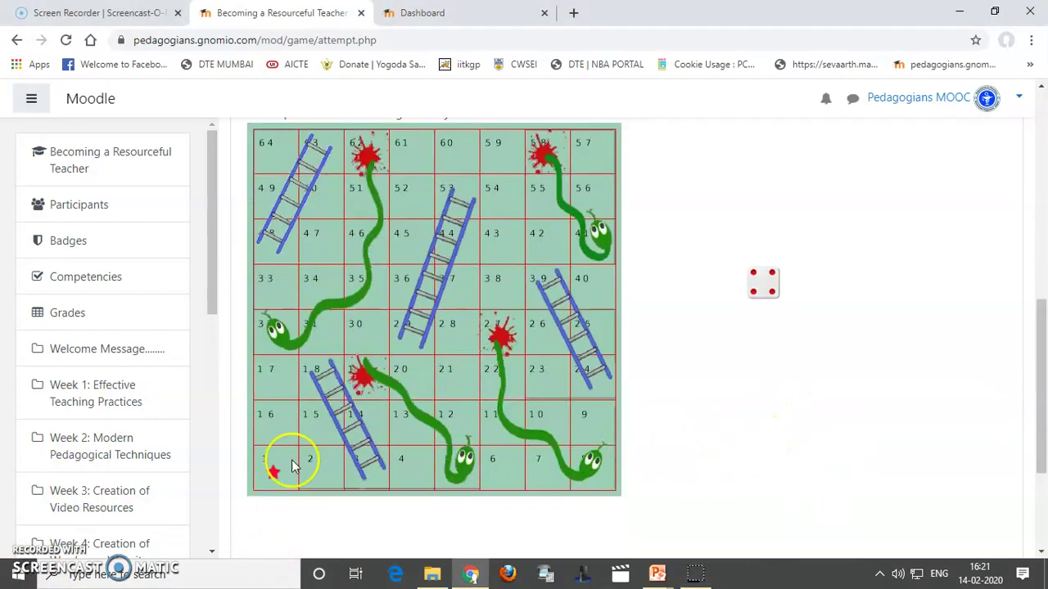
{"action": "left_click_drag", "start_coordinate": [1042, 438], "coordinate": [1042, 385]}
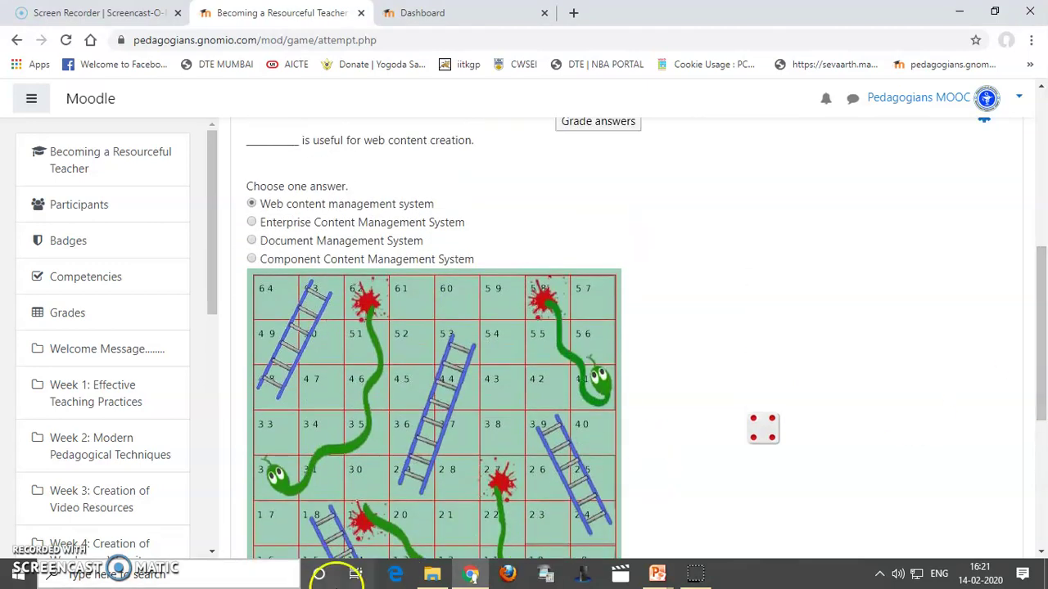
{"action": "scroll", "coordinate": [692, 430], "scroll_direction": "down", "scroll_amount": 3}
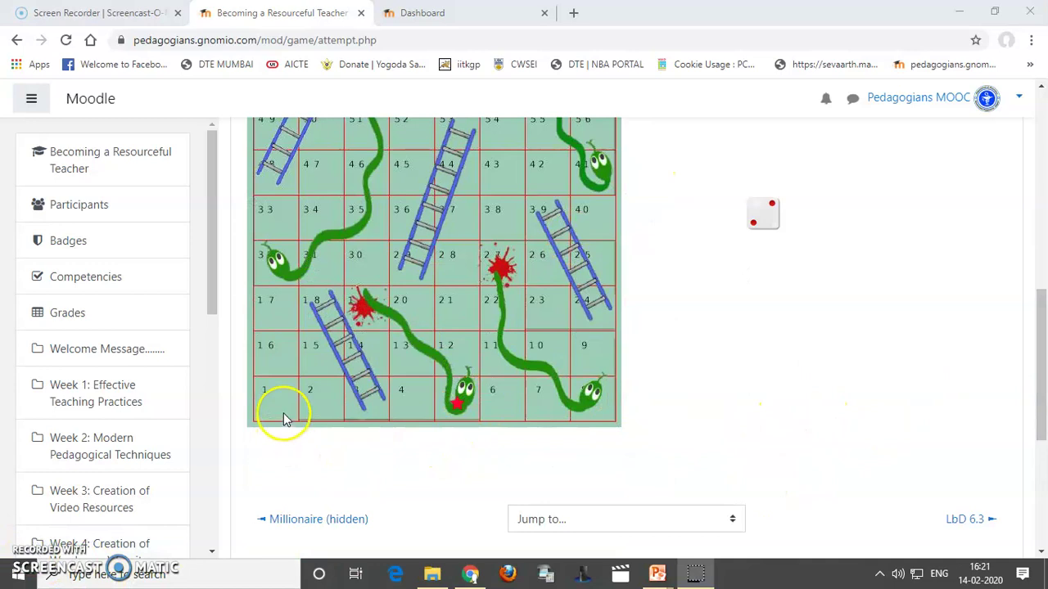
{"action": "scroll", "coordinate": [1036, 367], "scroll_direction": "up", "scroll_amount": 2}
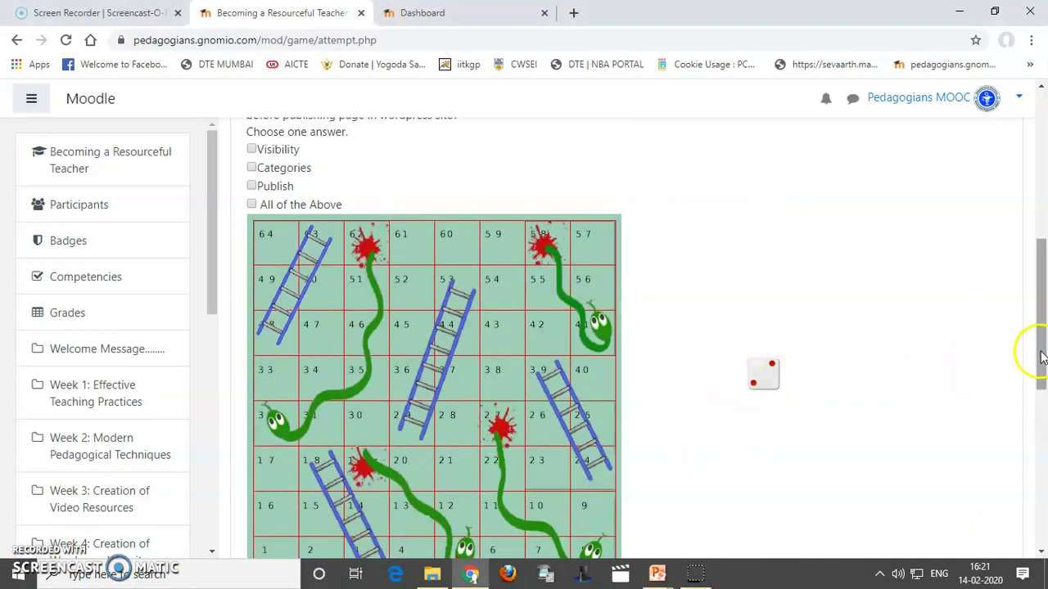
{"action": "scroll", "coordinate": [1028, 352], "scroll_direction": "up", "scroll_amount": 1}
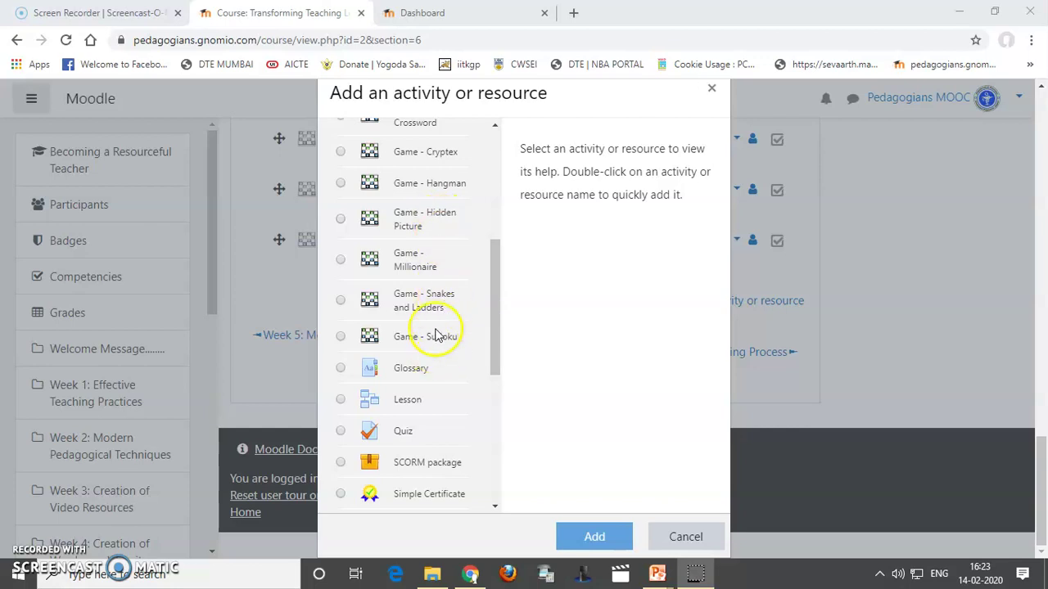
Read the descriptions of the Hangman, Hidden Picture and Sudoku games in the activity chooser
{"action": "left_click", "coordinate": [340, 184]}
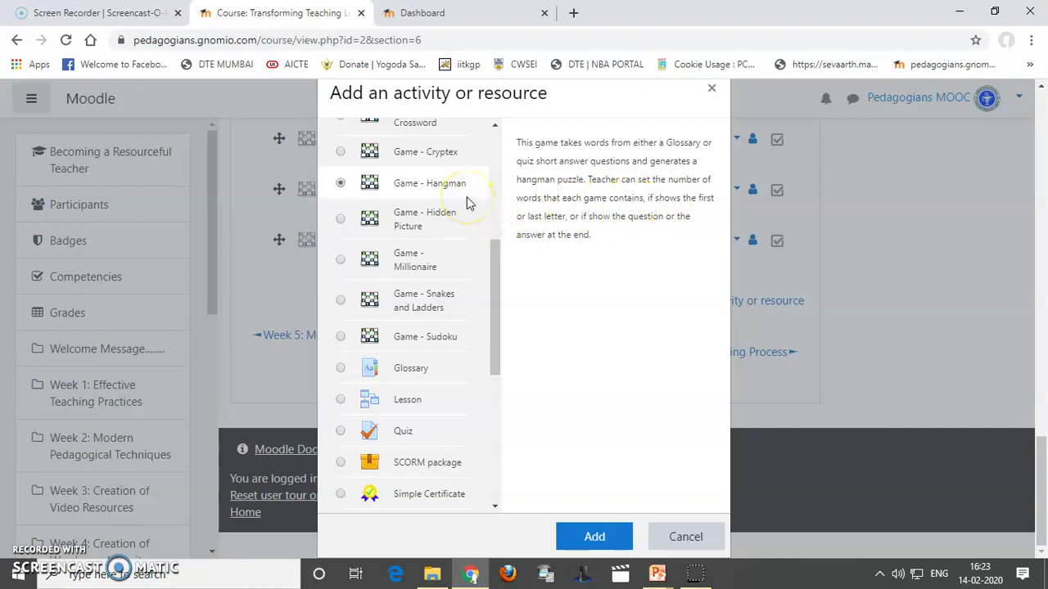
{"action": "left_click", "coordinate": [341, 220]}
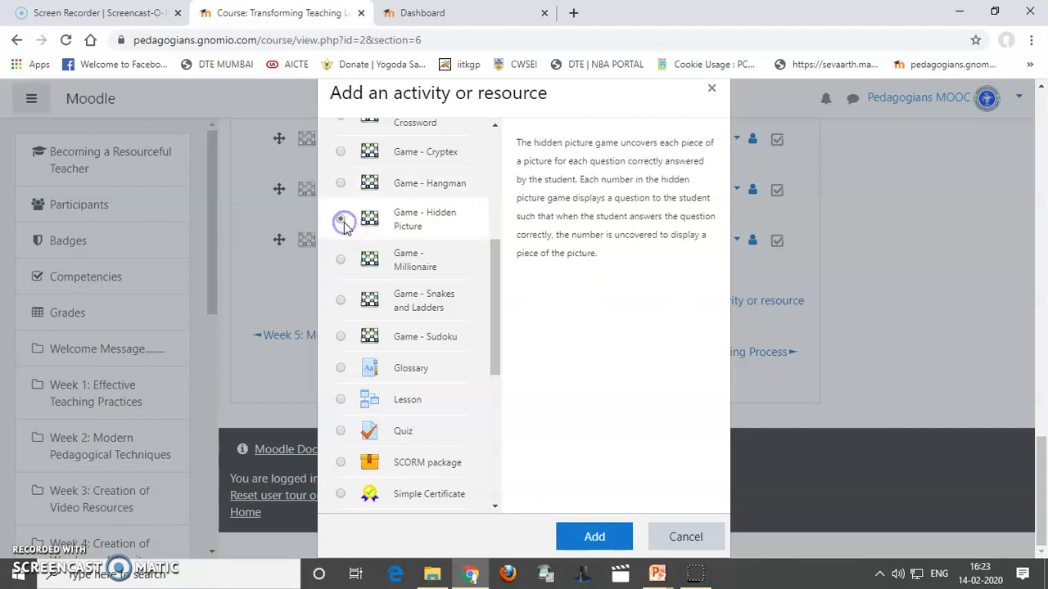
{"action": "left_click", "coordinate": [341, 338]}
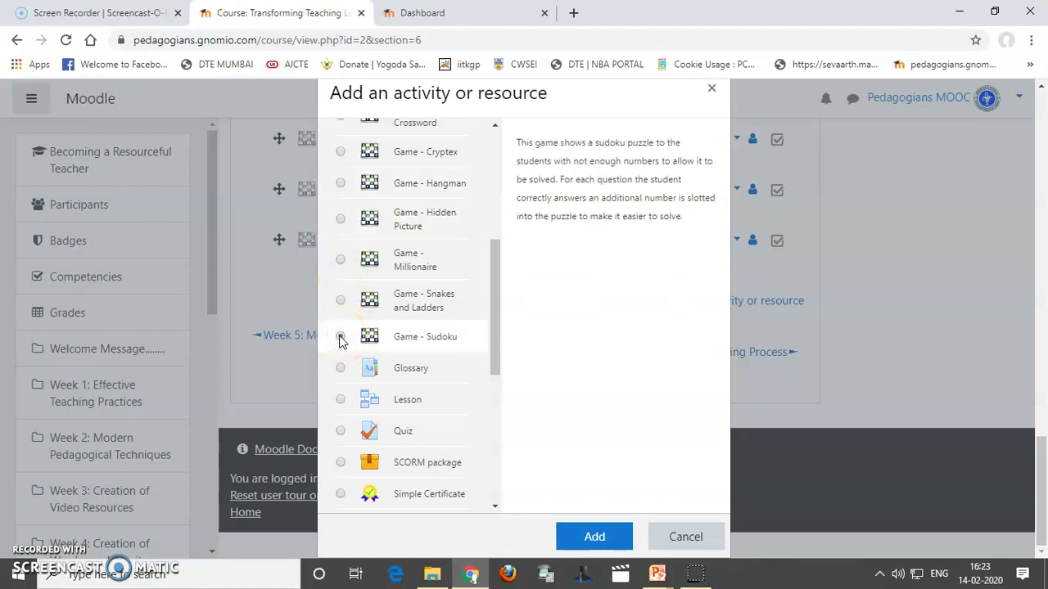